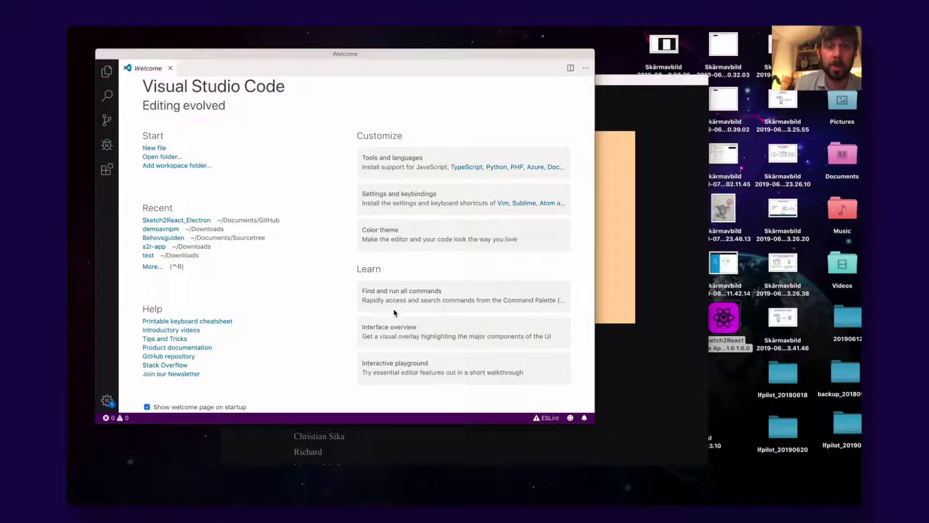
Step: Focus the Visual Studio Code window and open its File menu
left_click(286, 143)
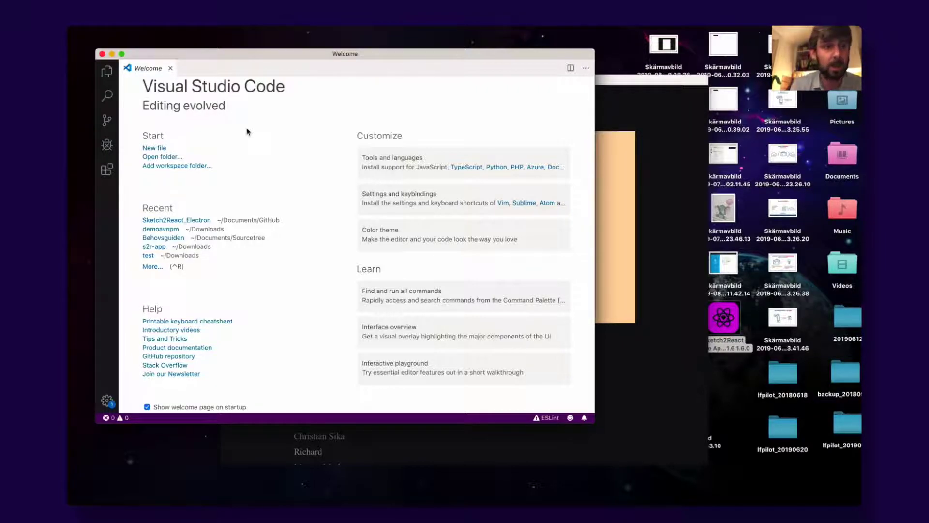
left_click(116, 24)
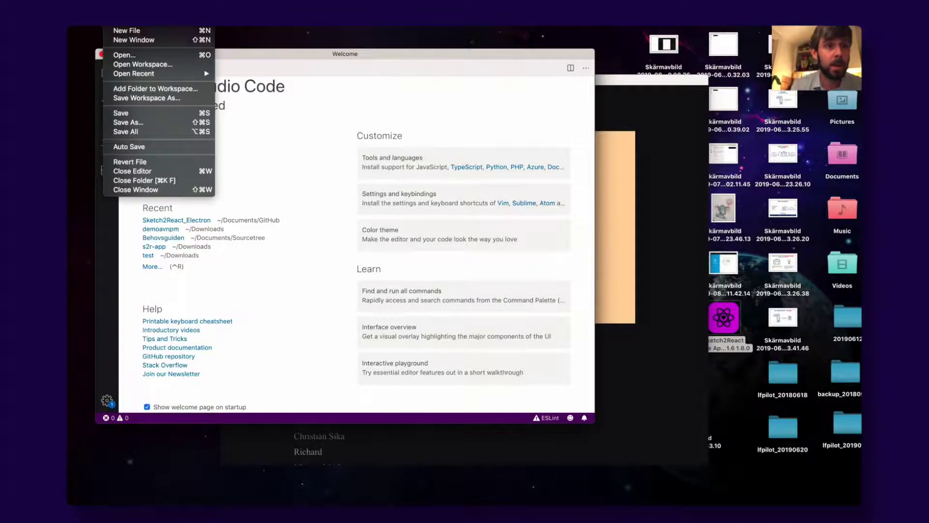
Step: In a new file, write (function(){ alert("Look behind you!") }), fixing typos along the way
left_click(117, 32)
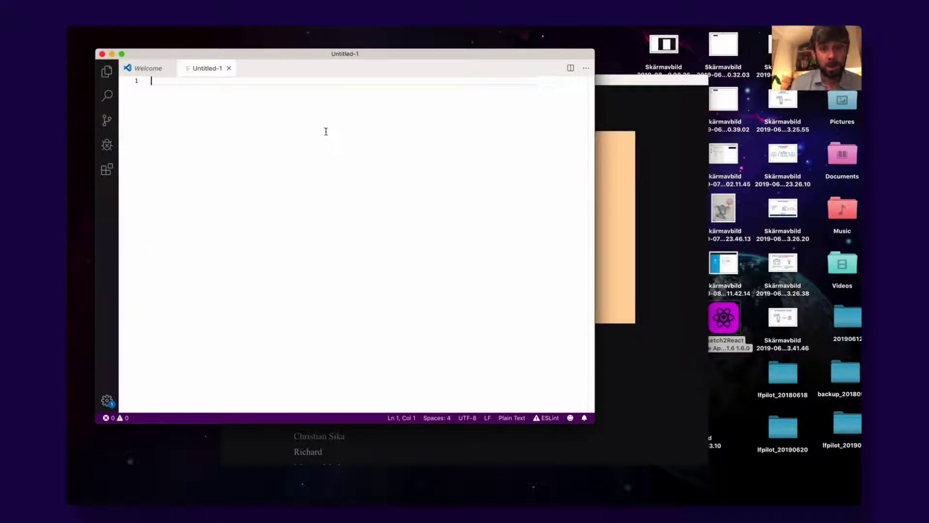
type("{")
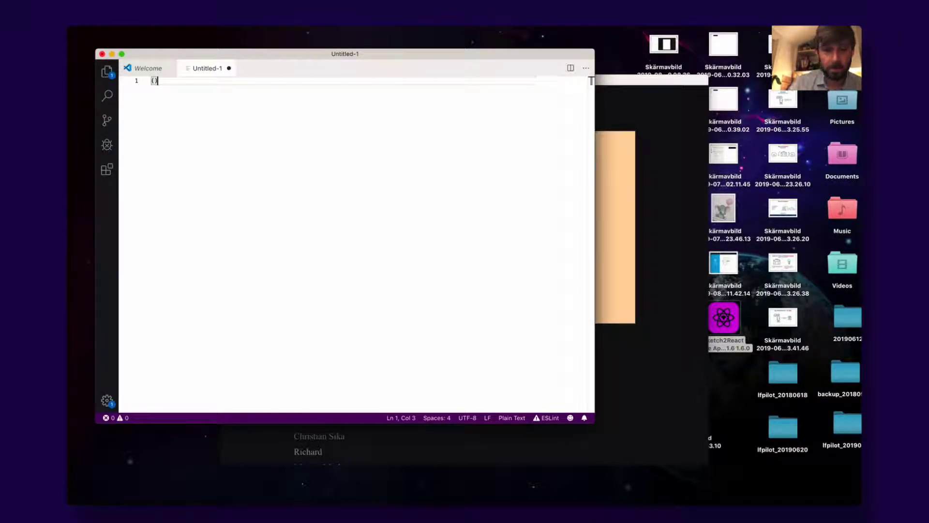
key("Home")
type("(fu")
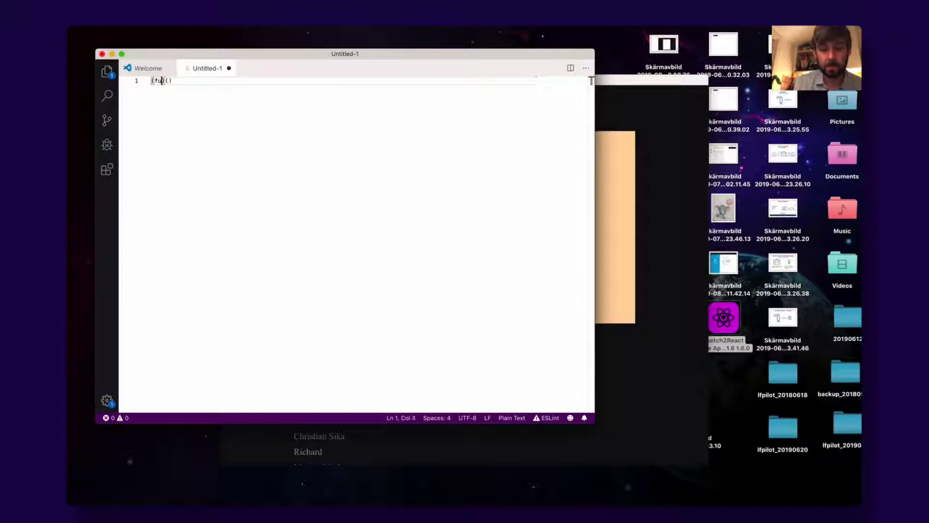
type("nction")
key("BackSpace")
key("BackSpace")
key("BackSpace")
key("BackSpace")
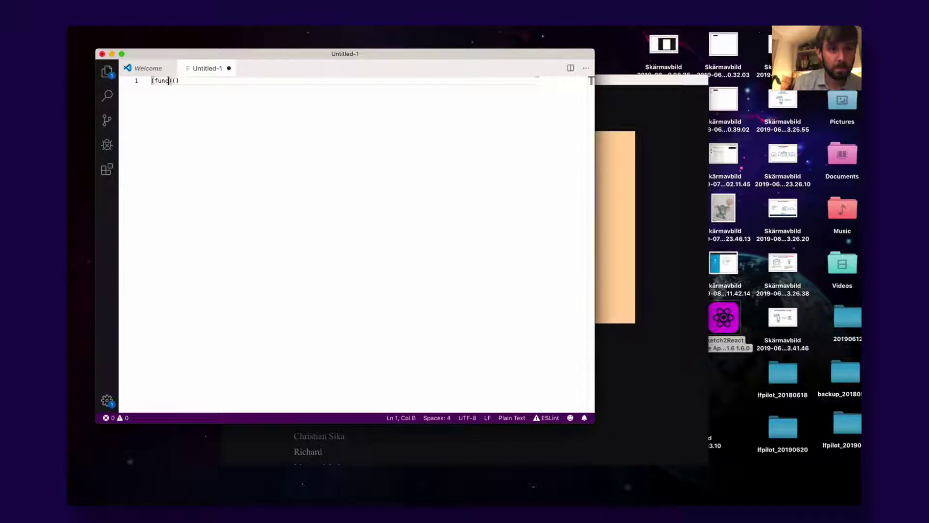
type("tion()")
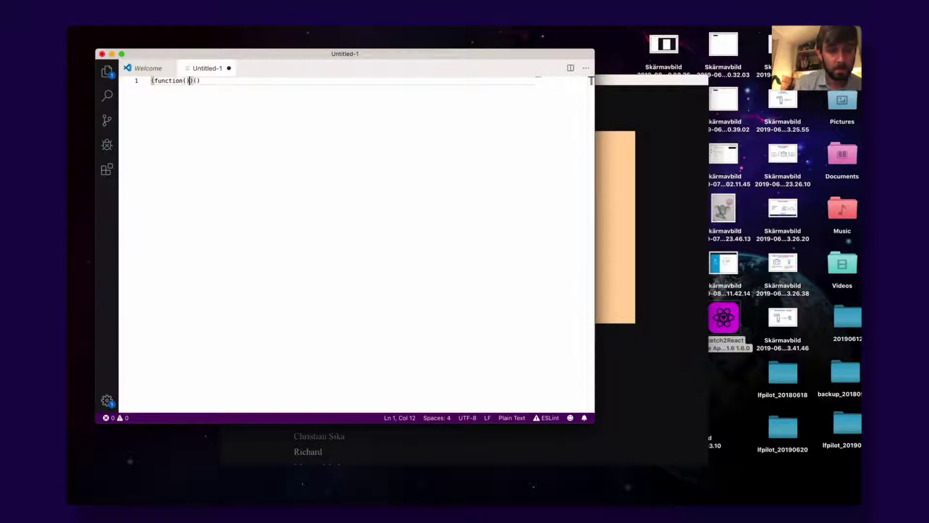
type("{")
key("Return")
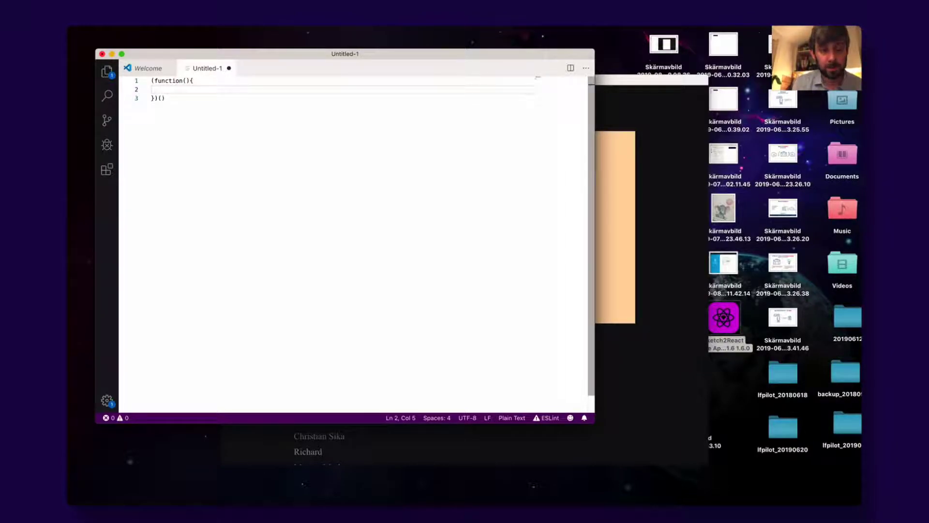
type("alert(")
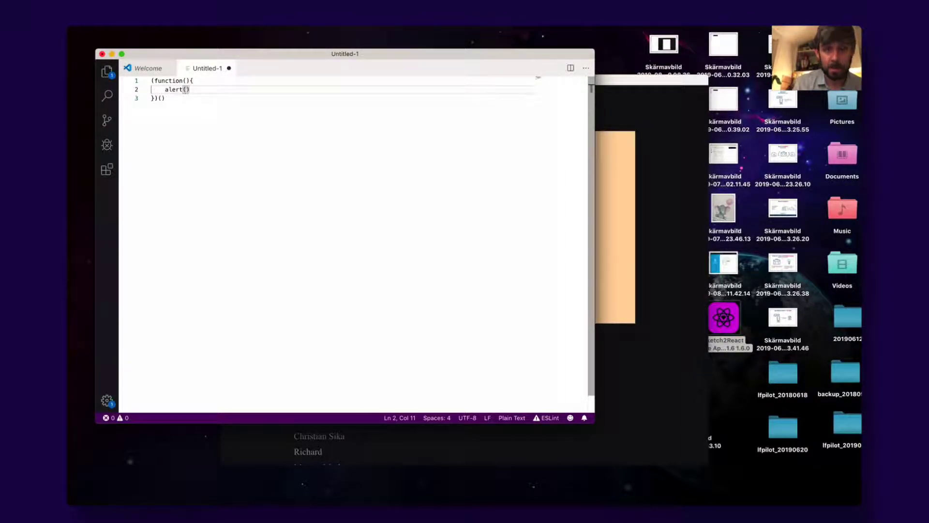
type("\"")
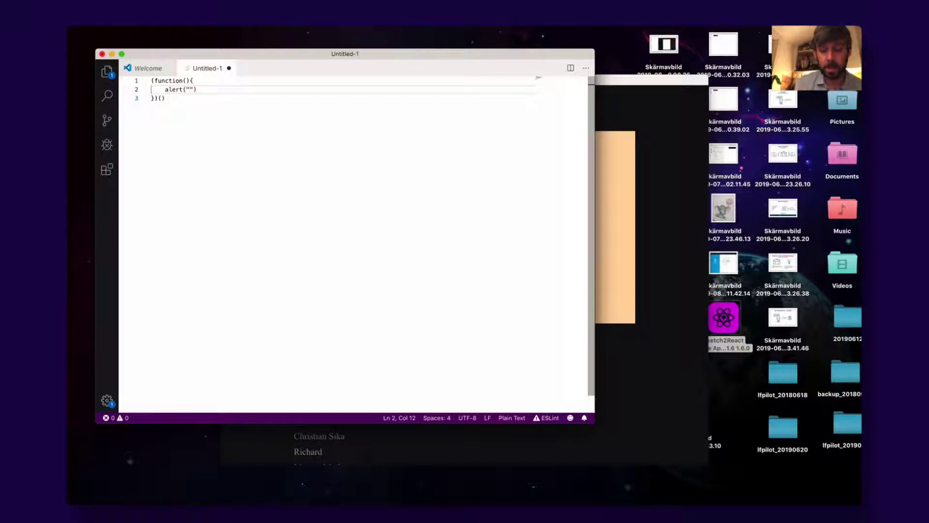
type("Look beho")
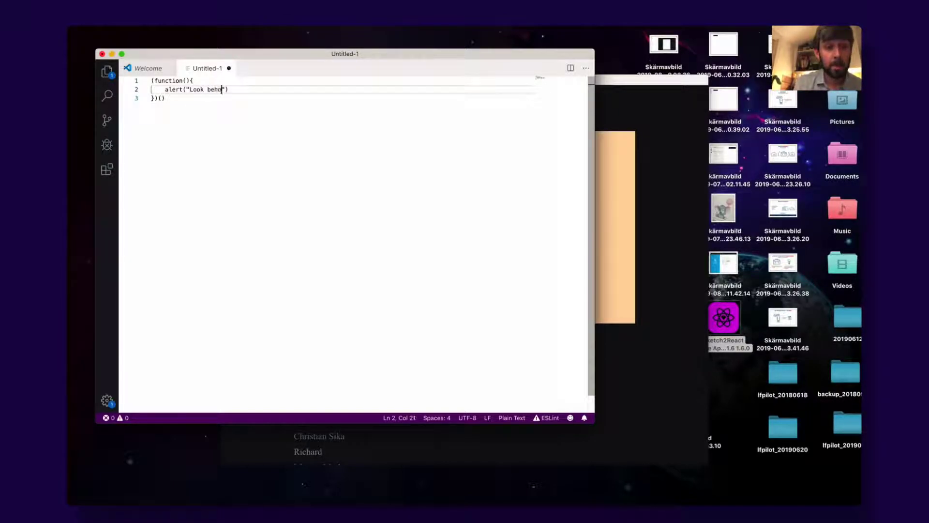
key("BackSpace")
type("ind")
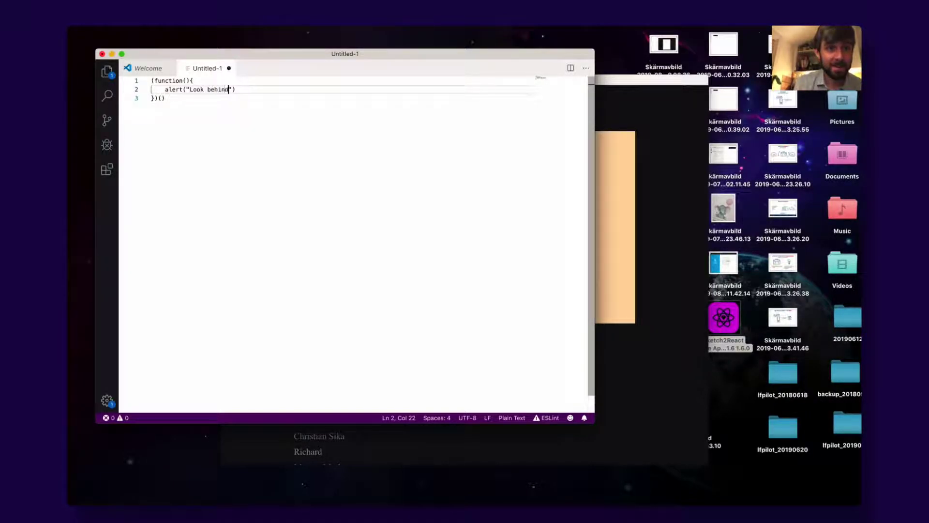
type(" you")
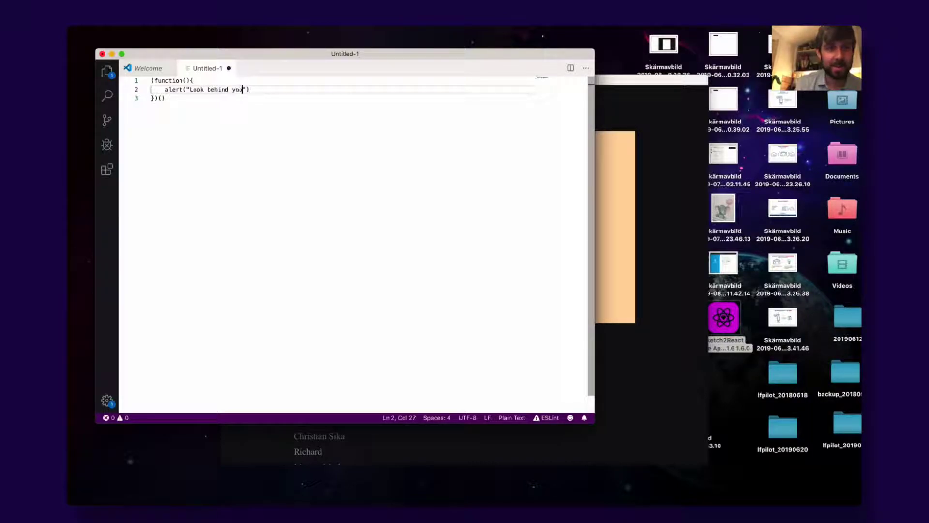
type("!!")
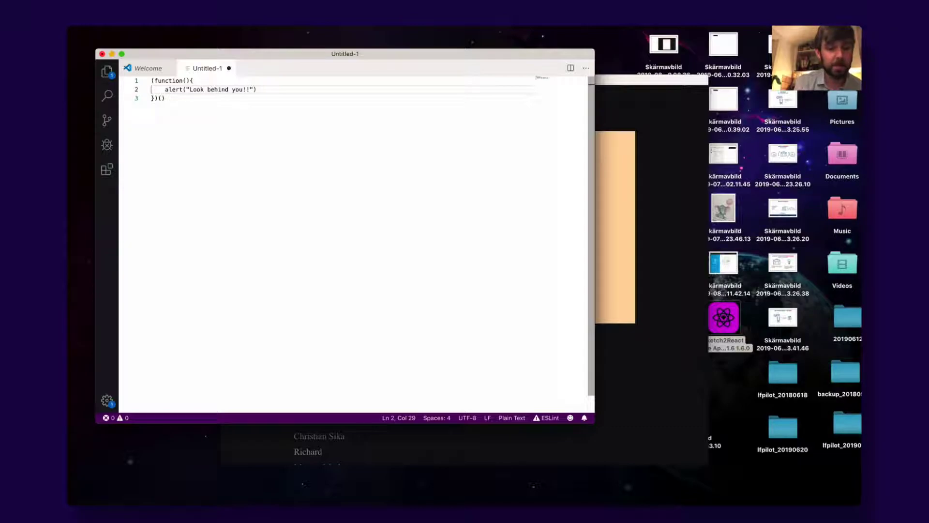
Step: Save the new script into the Dokument folder under the name externaljs.js
key("super+s")
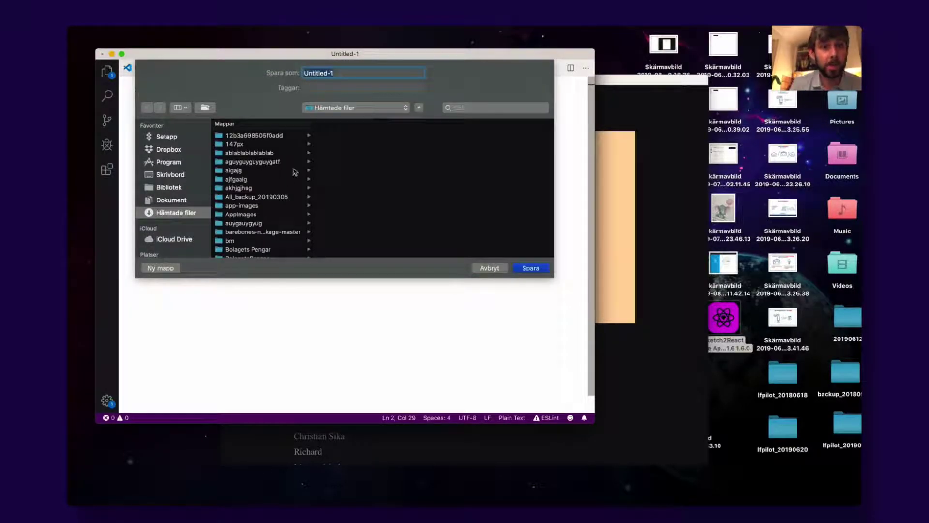
left_click(189, 199)
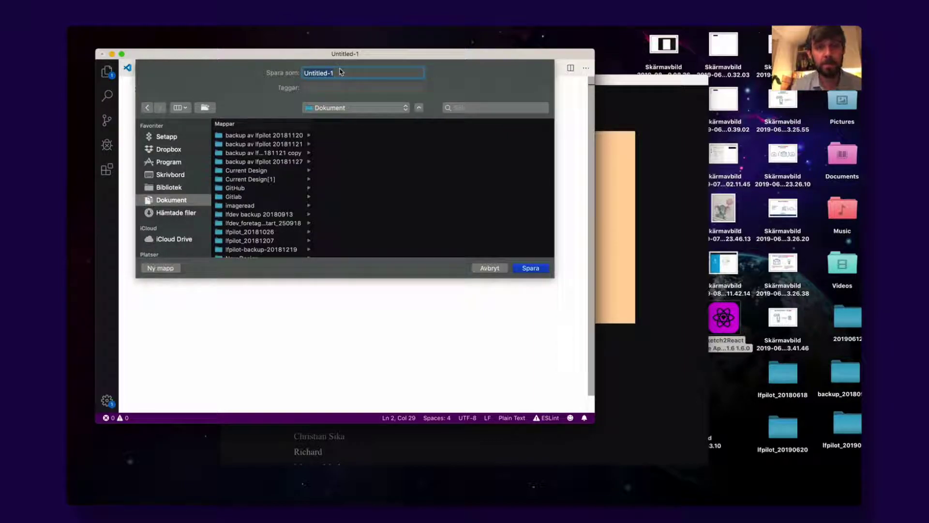
type("exter")
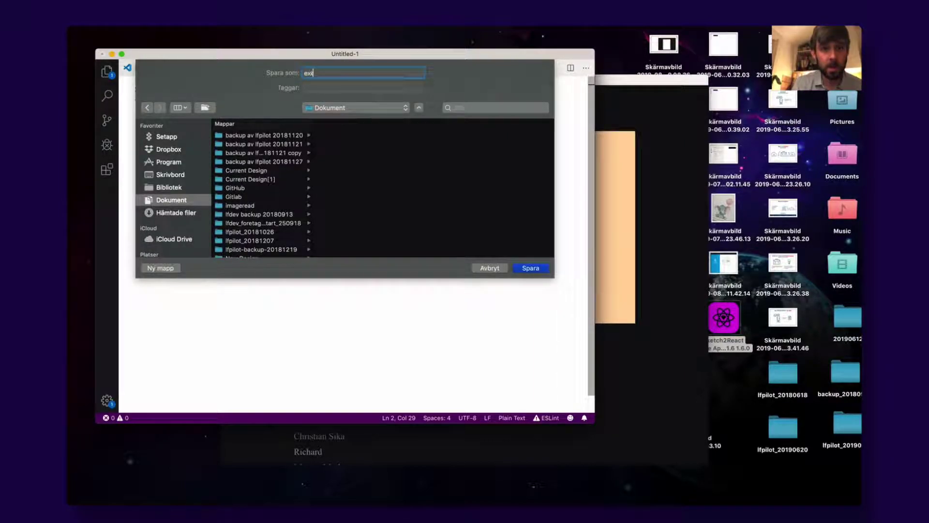
type("nal")
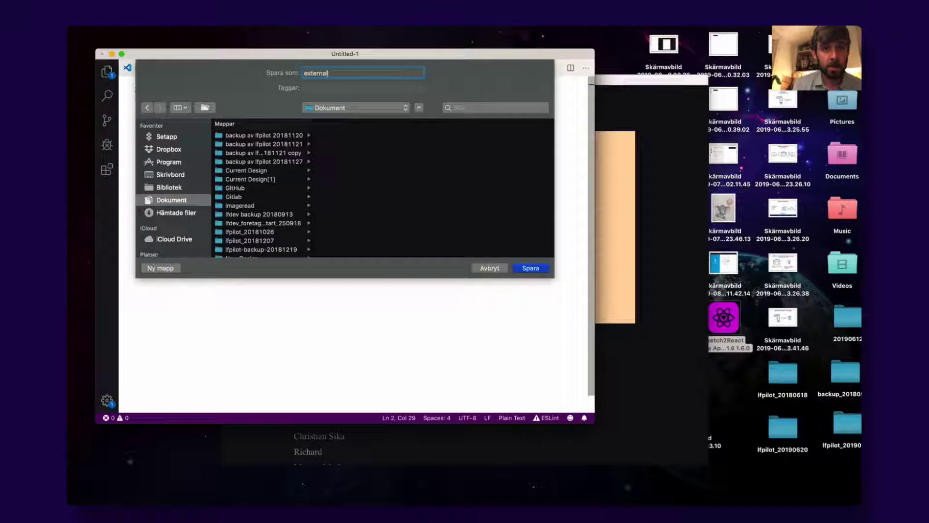
type("js")
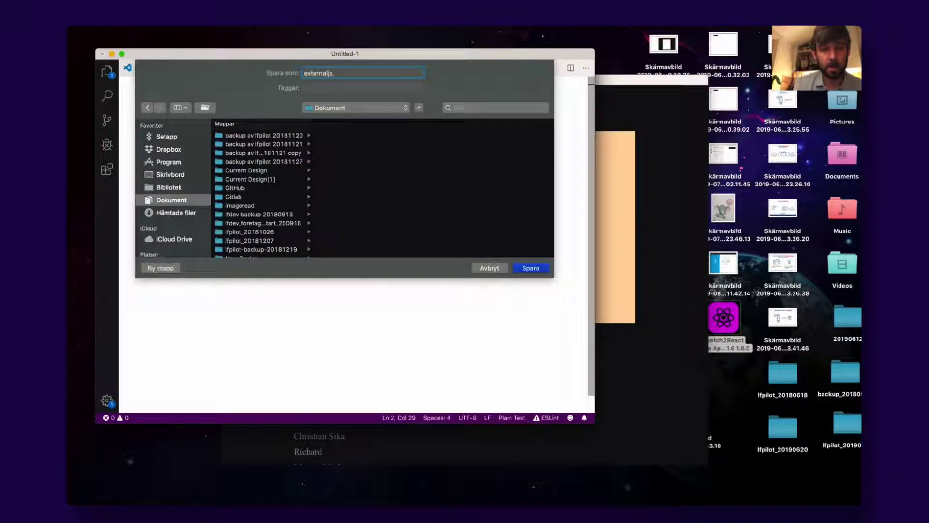
type(".")
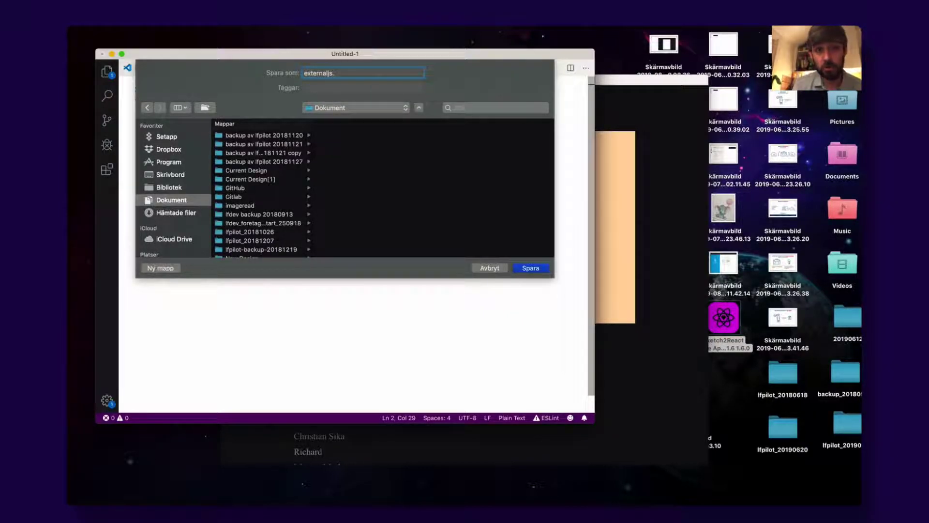
type("js")
key("Return")
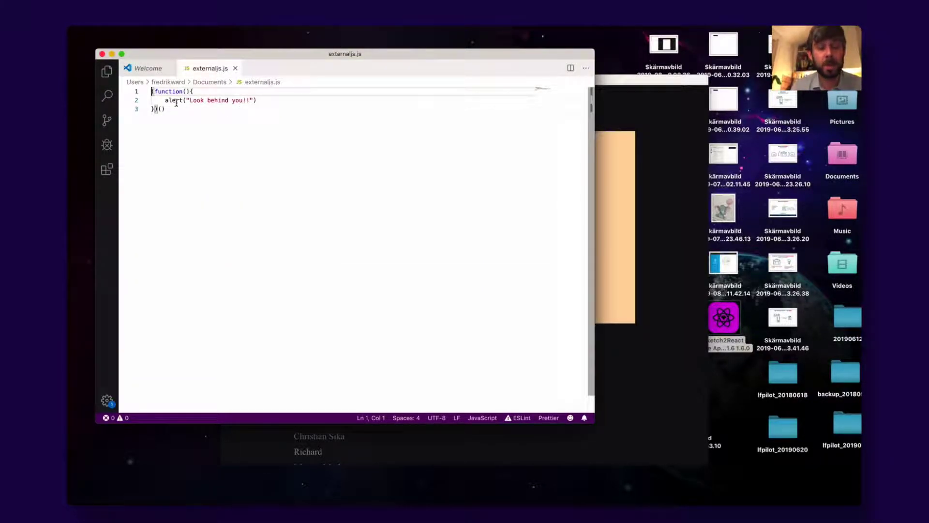
Step: Select and check the function's opening line and the alert statement in externaljs.js
left_click_drag(167, 109, 143, 94)
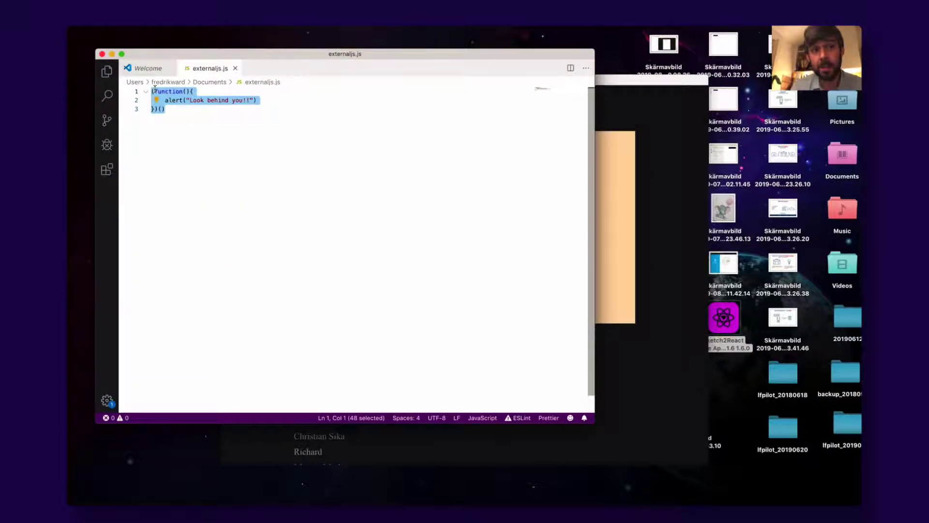
left_click(154, 90)
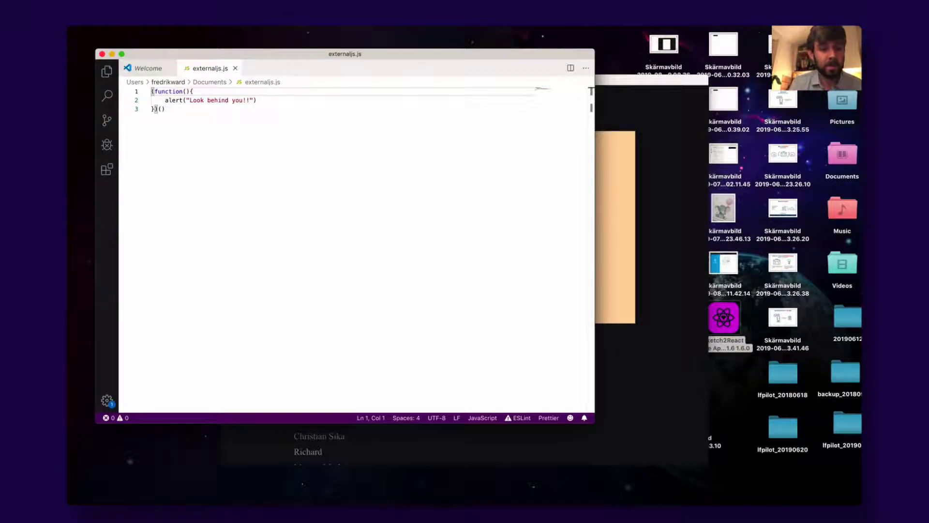
key("shift+Down")
key("shift+Down")
key("shift+Down")
key("Left")
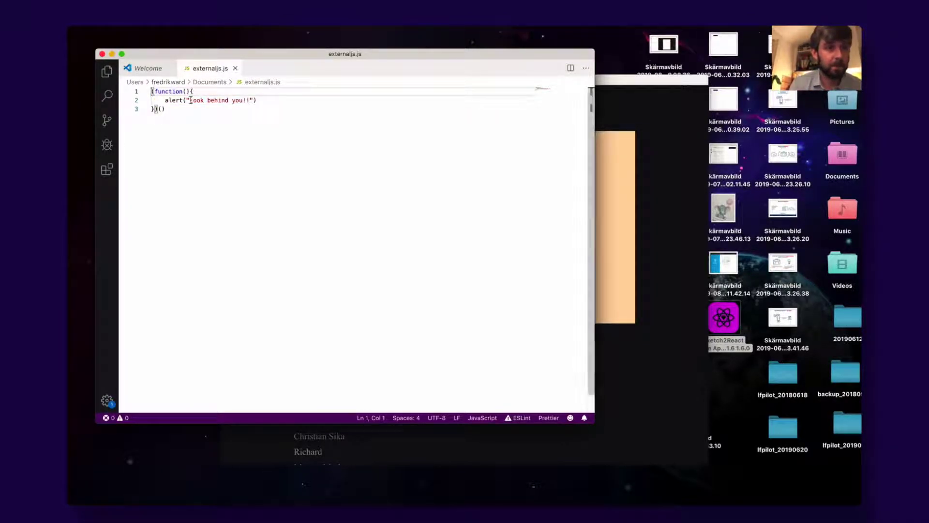
left_click(197, 91)
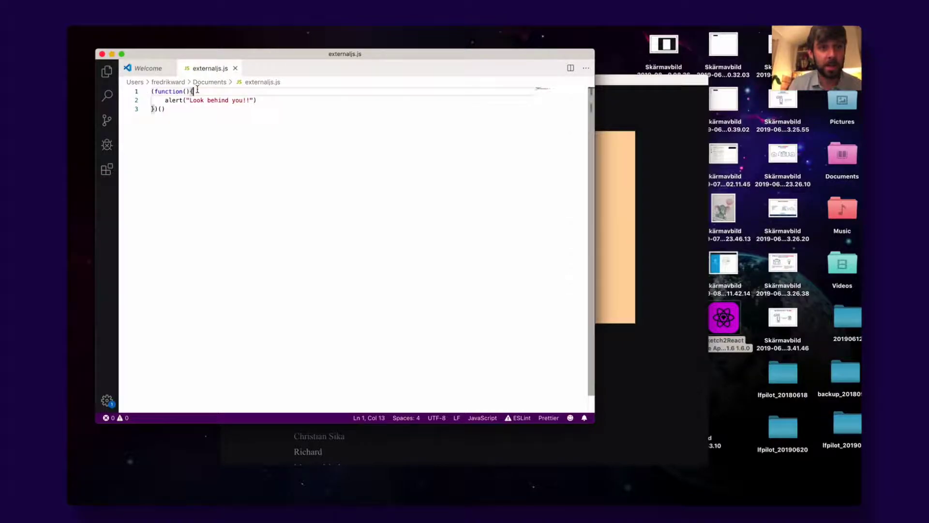
left_click_drag(197, 90, 148, 92)
left_click(258, 100)
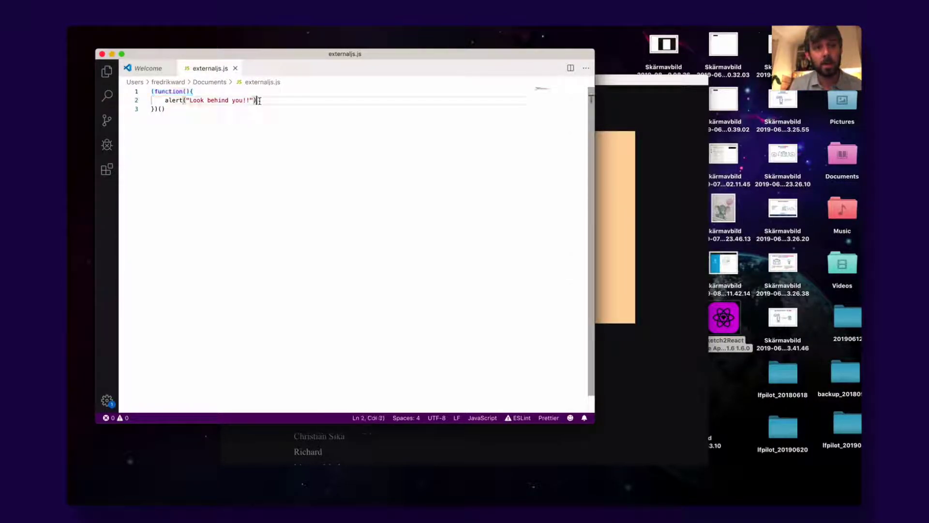
left_click_drag(258, 100, 165, 101)
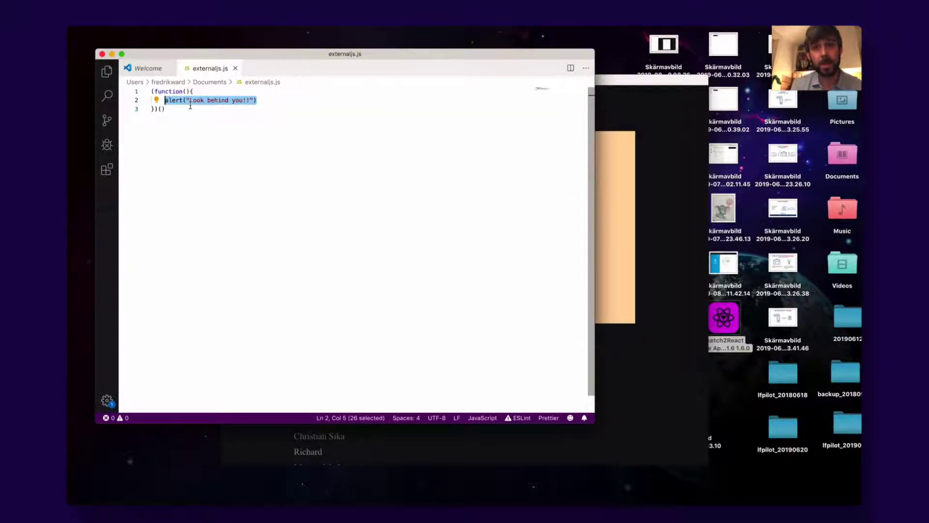
left_click(259, 100)
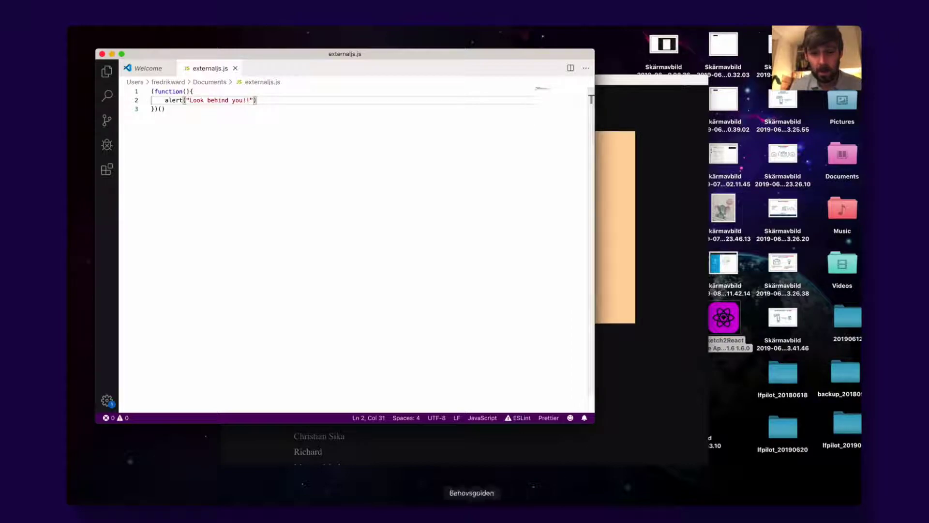
Step: Launch Sketch, create a new document, and rename Page 1 to 'Start here'
left_click(441, 499)
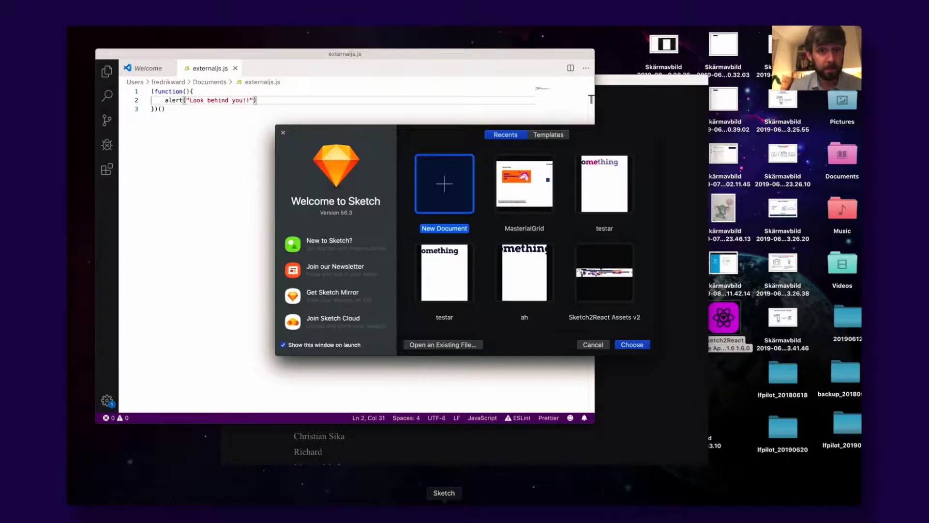
double_click(460, 204)
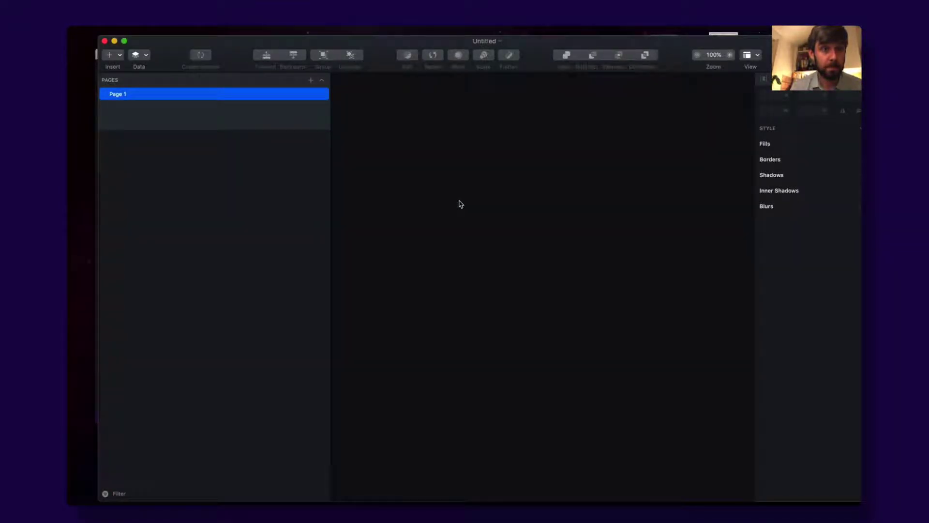
double_click(116, 95)
type("Start")
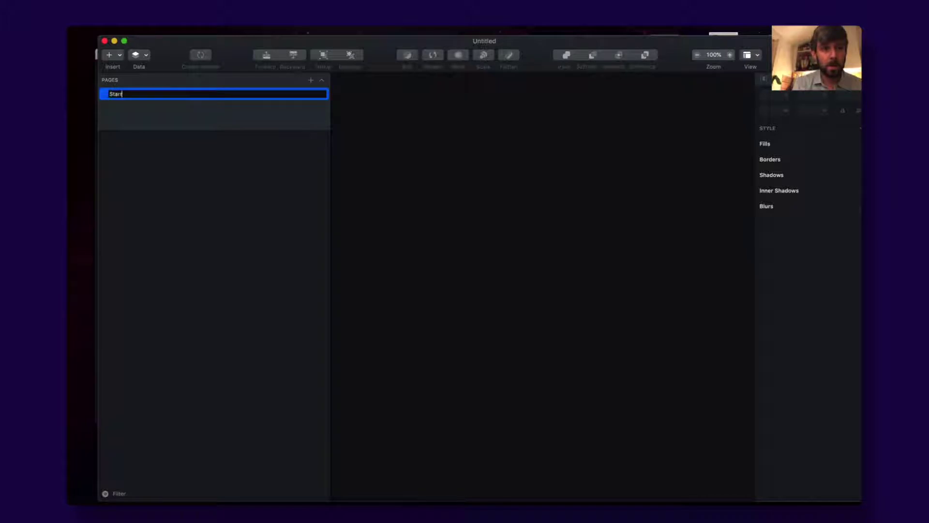
type(" here")
key("Return")
left_click(198, 171)
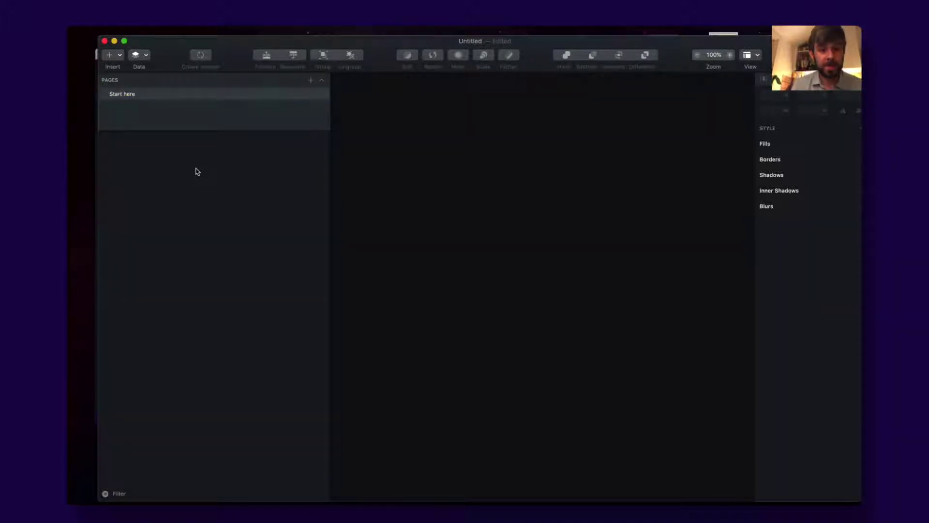
Step: Draw a 377 × 581 artboard and name it start
key("a")
left_click_drag(361, 93, 546, 378)
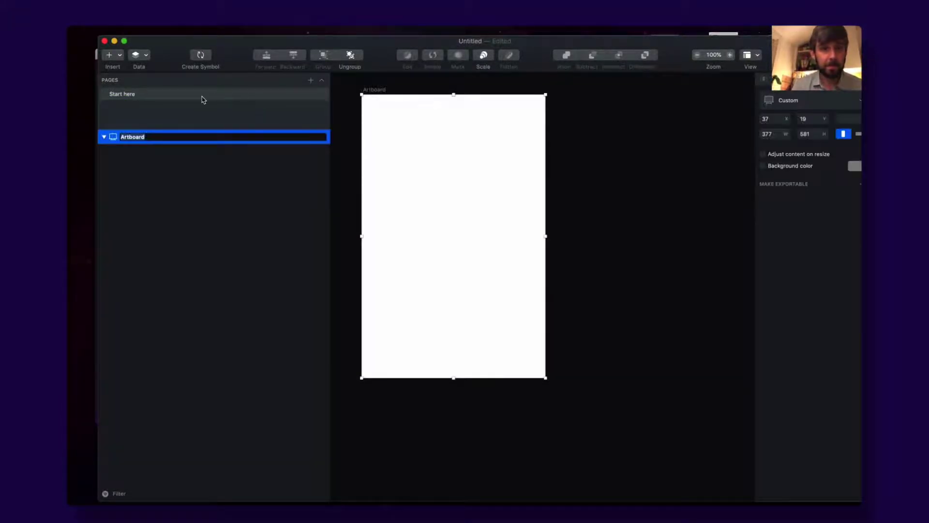
type("sa")
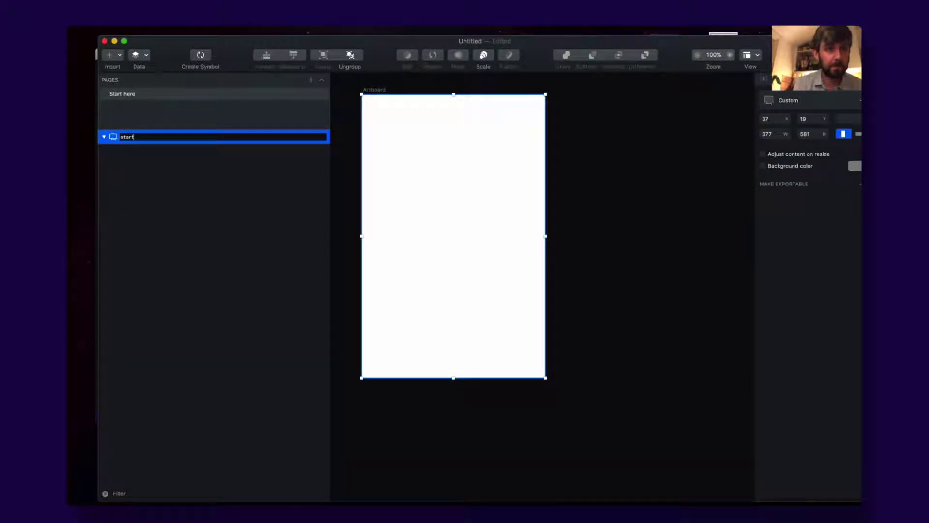
type("a")
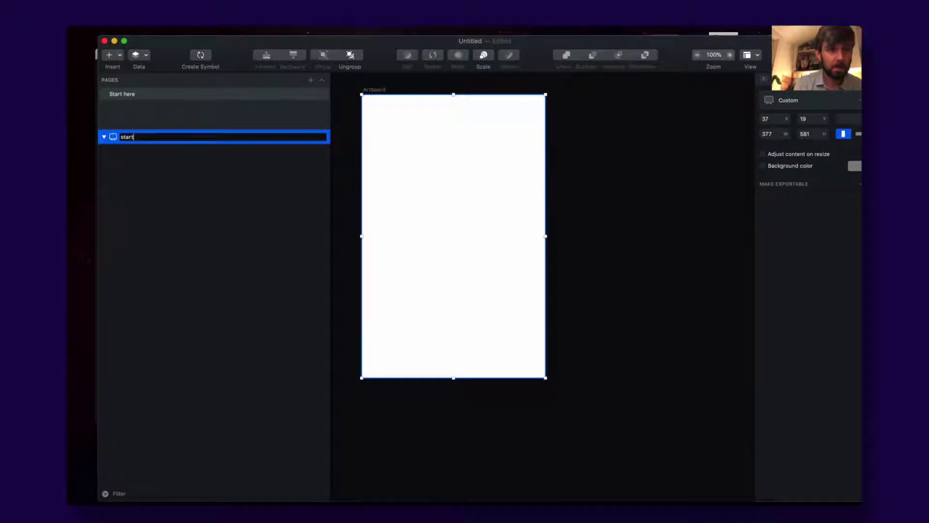
key("Return")
left_click(223, 216)
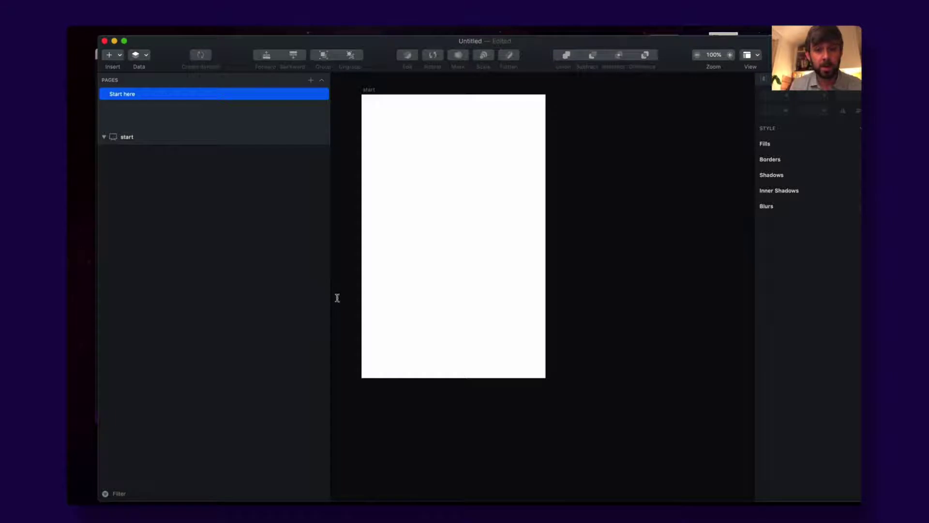
Step: Place a Type something text layer near the artboard's bottom and name the layer (externalasset.js)
left_click(378, 358)
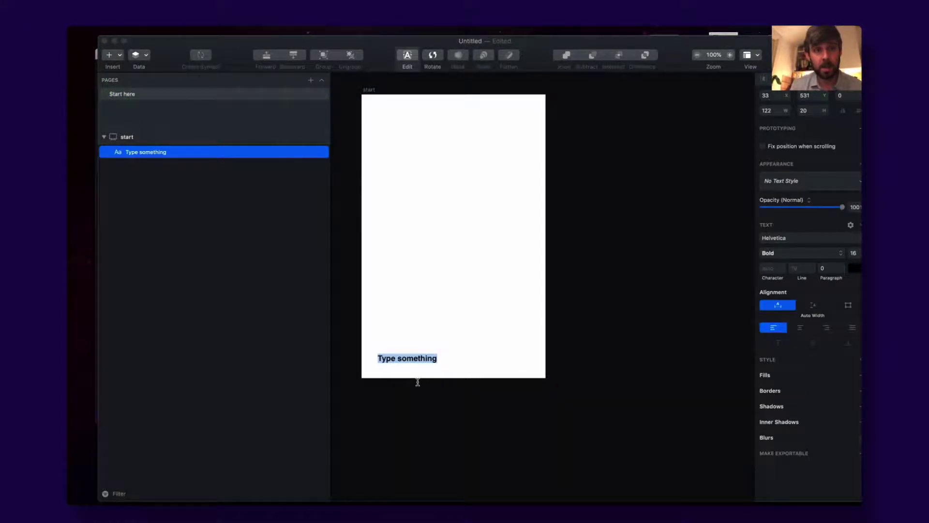
double_click(152, 151)
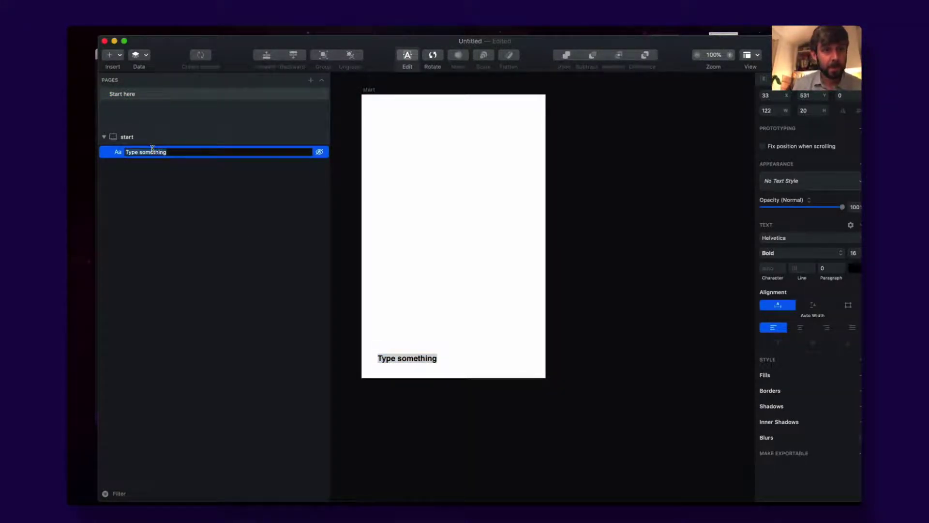
type("O")
type("e")
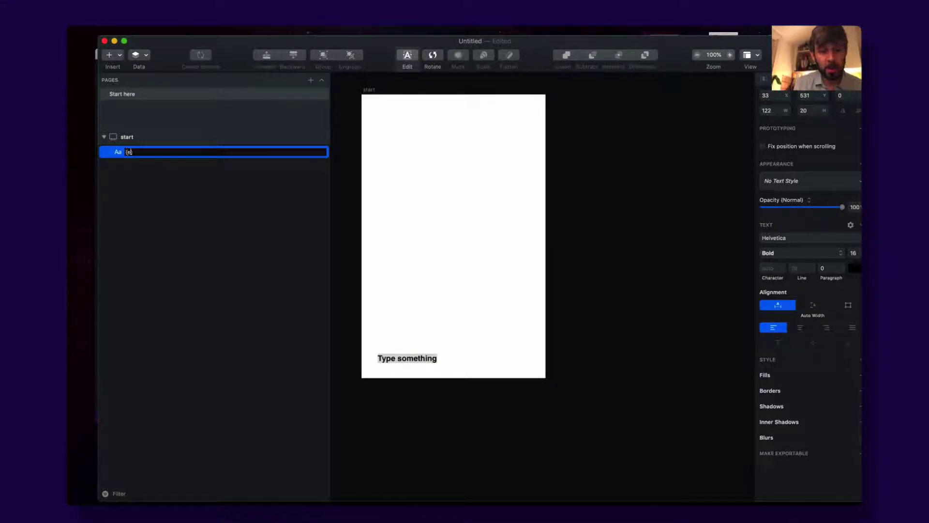
type("xternala")
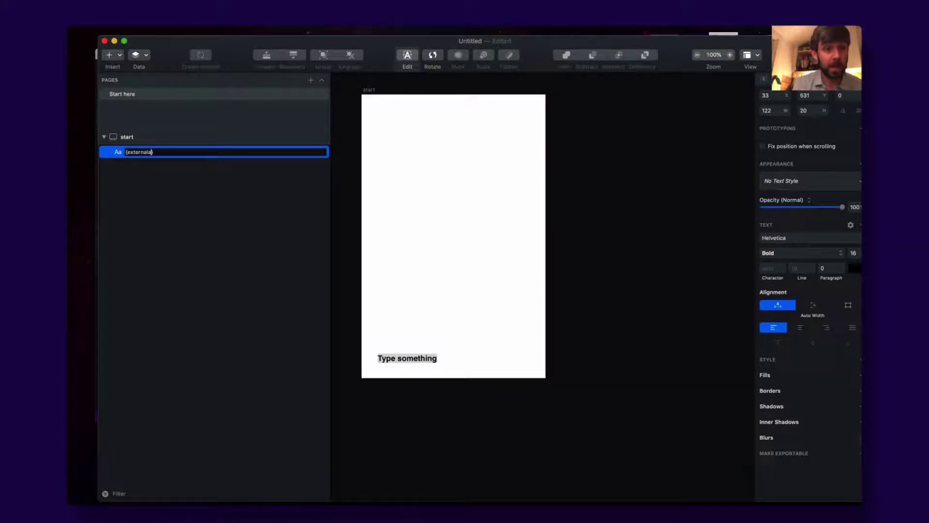
type("sset.js")
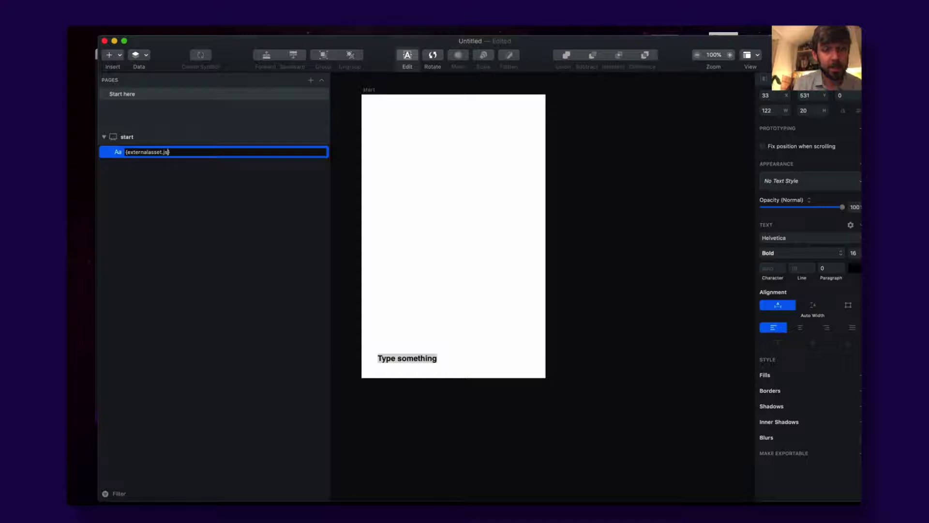
type(")")
Step: Replace the layer's text with 'file://', then hide Sketch and move the BolagetsPengarV4 Finder window up
key("Return")
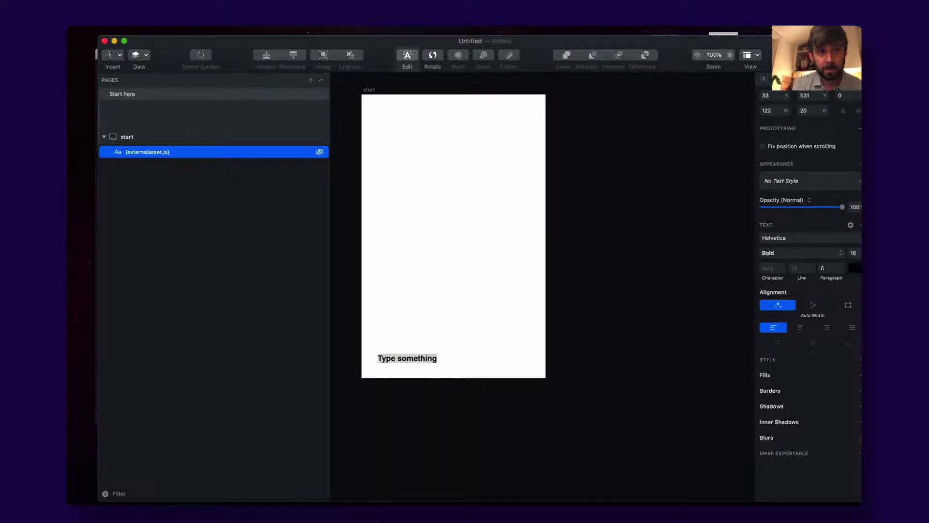
key("Return")
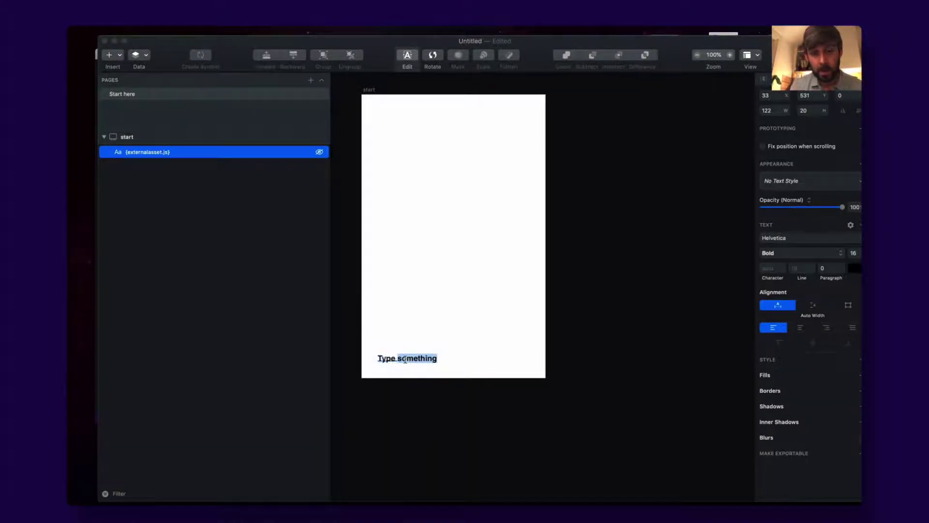
triple_click(405, 359)
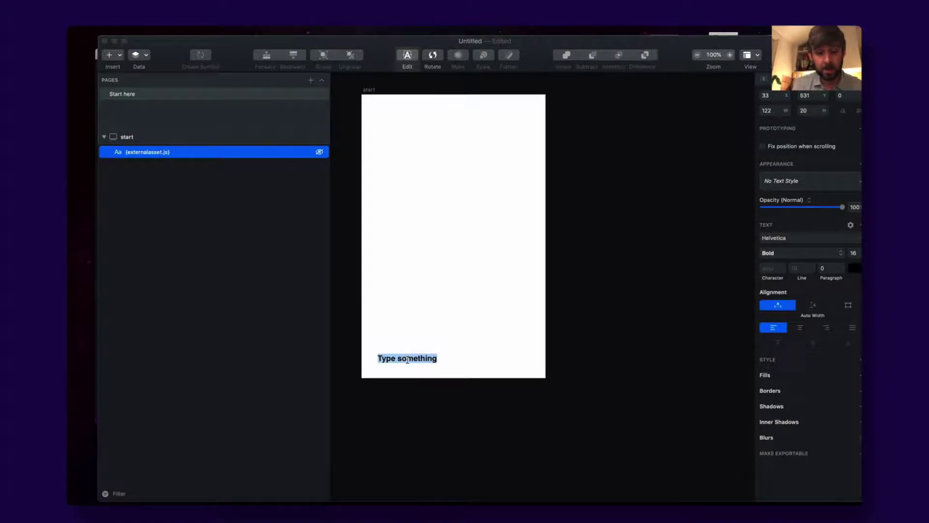
key("BackSpace")
type("fi")
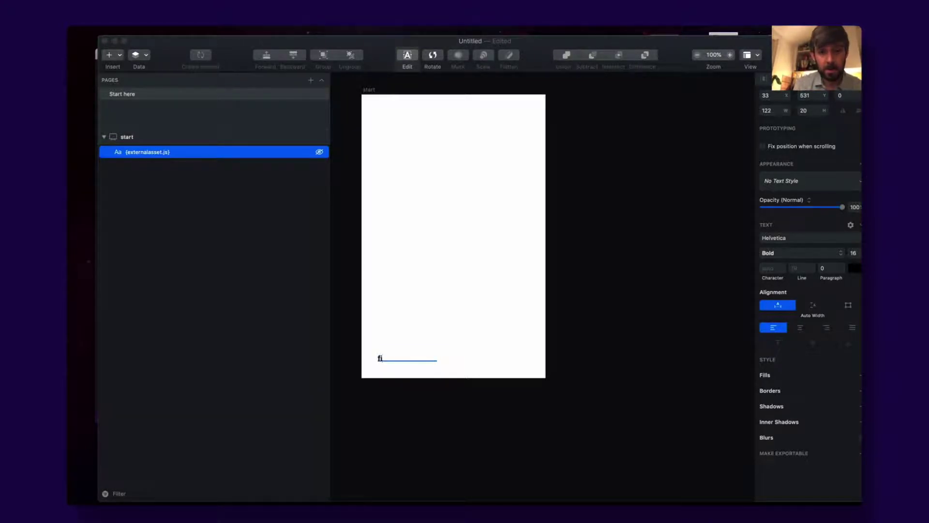
type("le://")
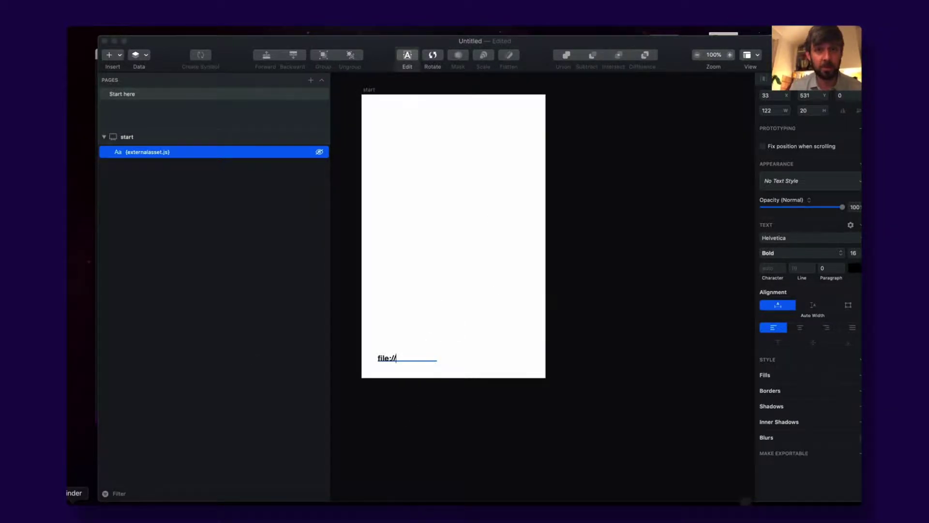
key("super+h")
left_click_drag(599, 237, 372, 80)
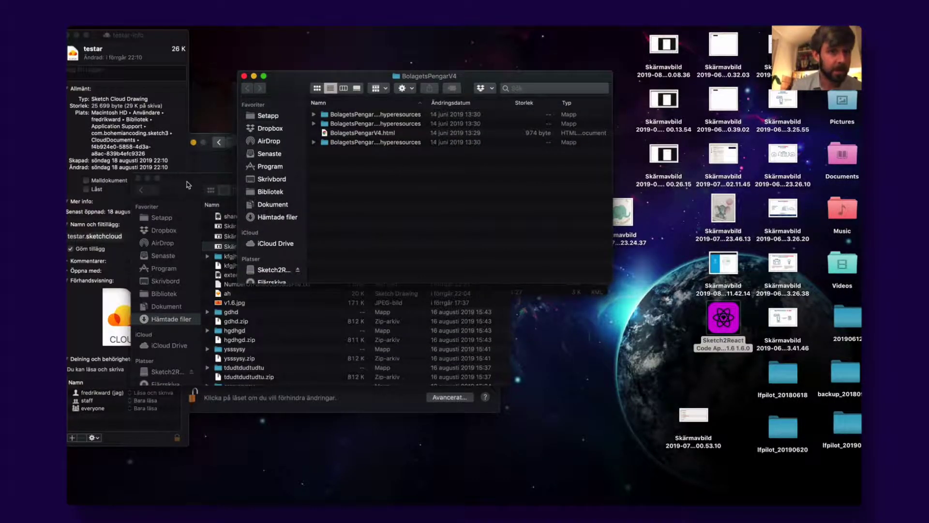
Step: Show the Dokument folder in Finder and select externaljs.js
left_click(276, 205)
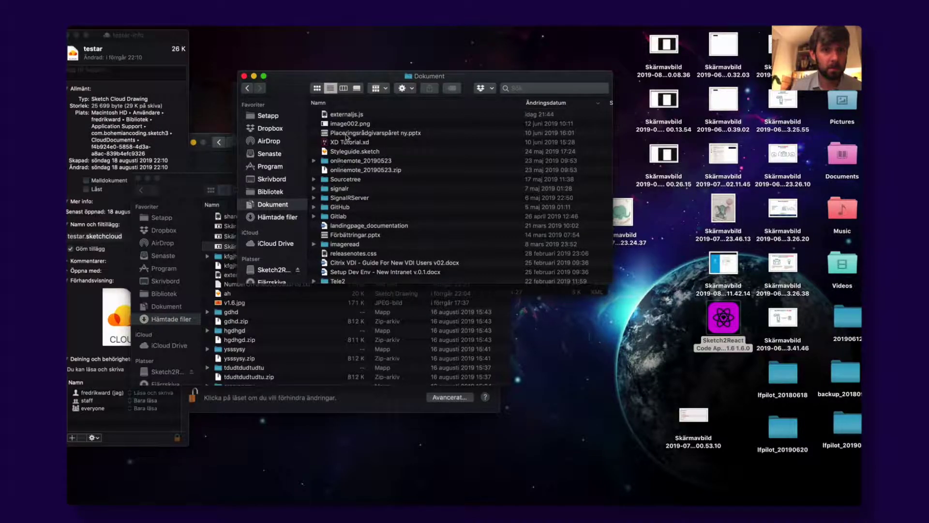
left_click(345, 117)
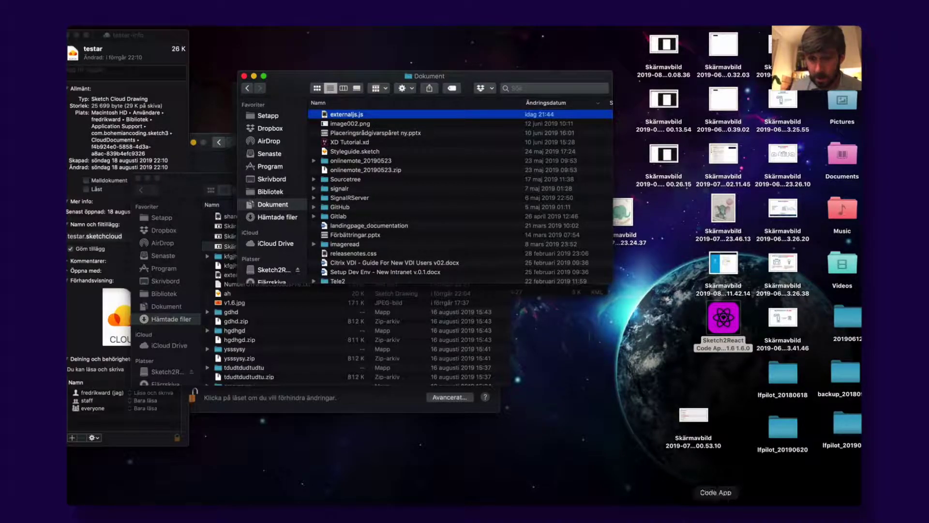
Step: In Terminal, open a new tab on the Hämtade filer shell and run clear
left_click(527, 513)
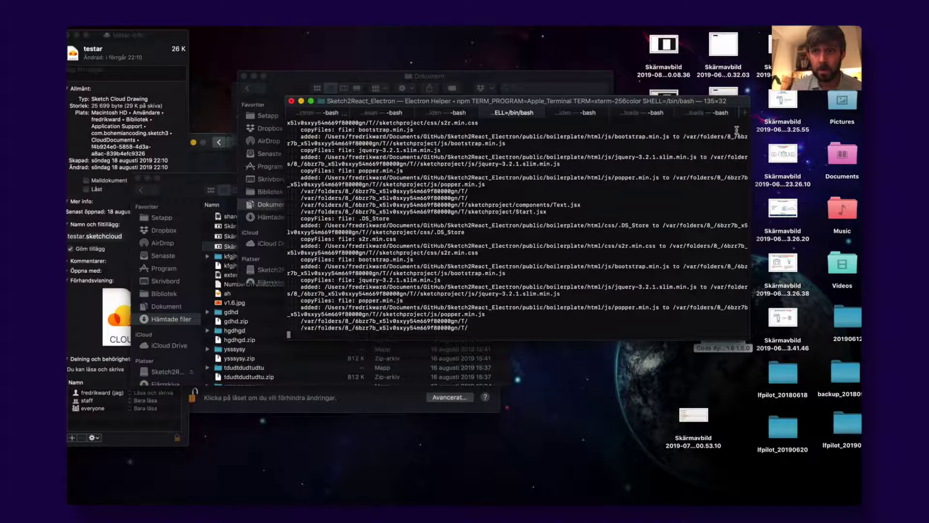
left_click(744, 113)
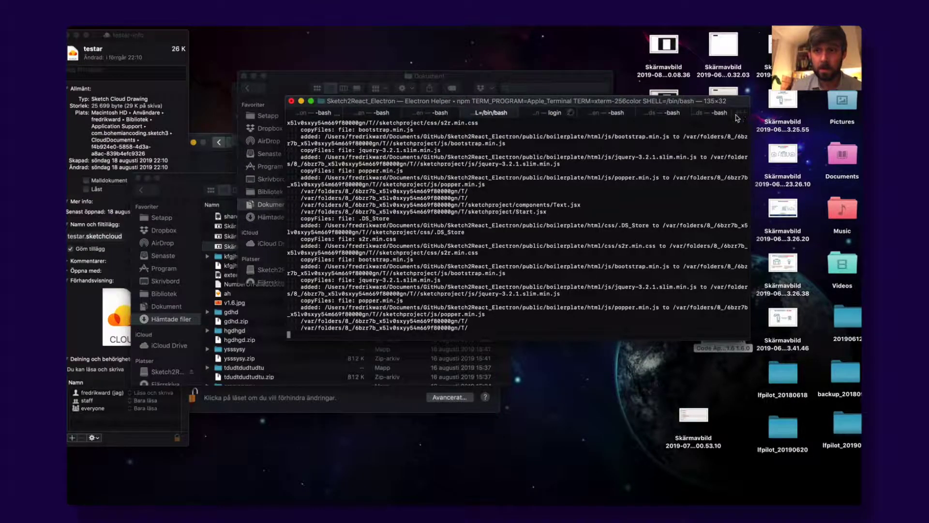
left_click(710, 115)
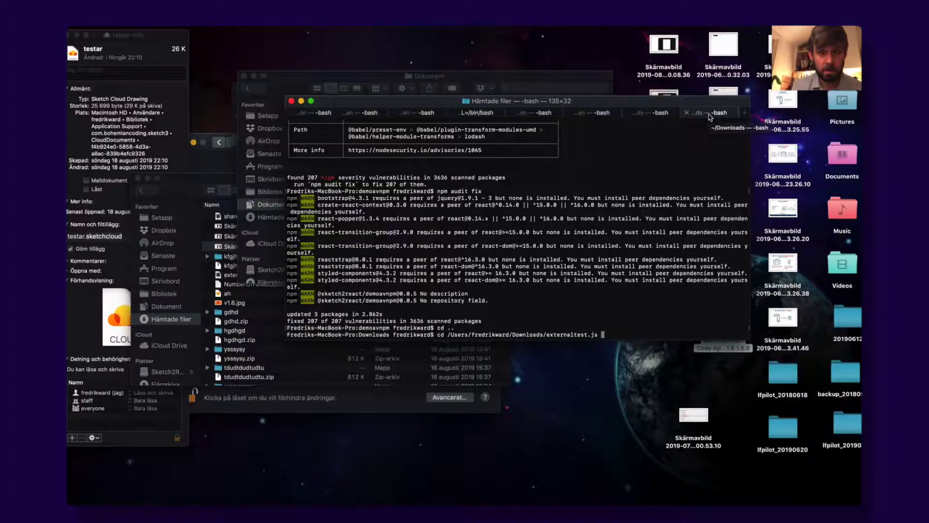
type("clear")
key("Return")
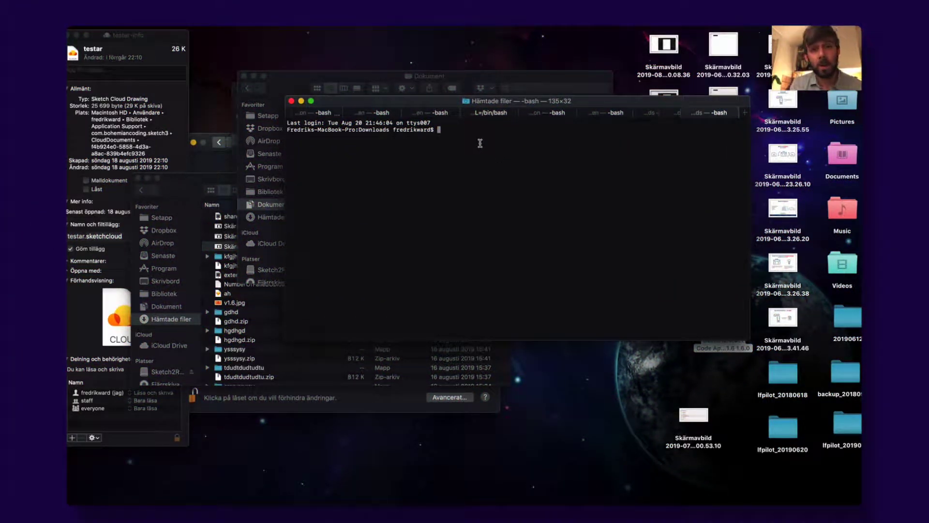
Step: Drag externaljs.js into Terminal after 'cd', select its full path, and return to Sketch
type("cd")
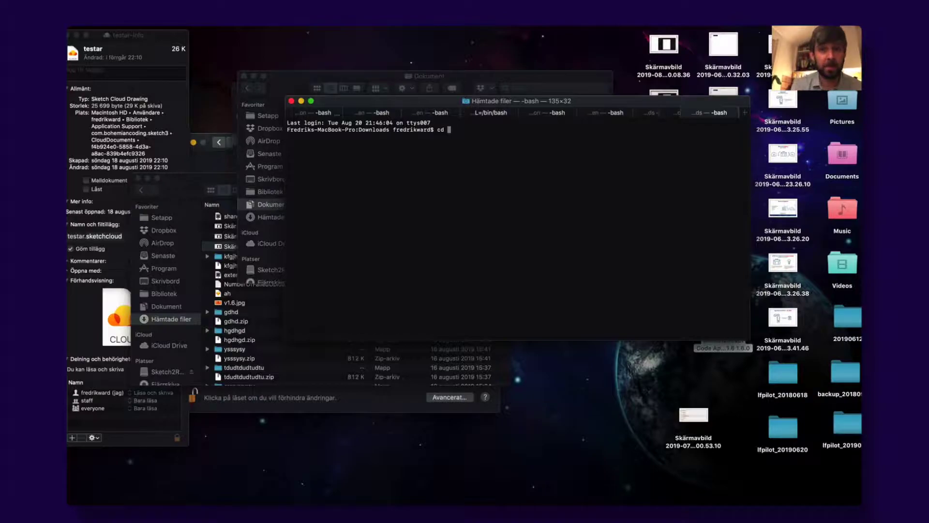
left_click(377, 81)
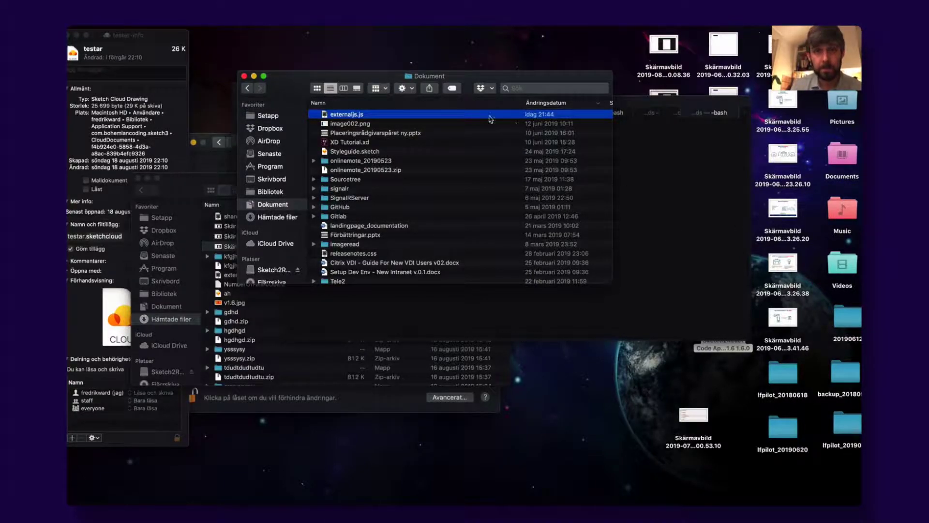
left_click_drag(490, 118, 670, 166)
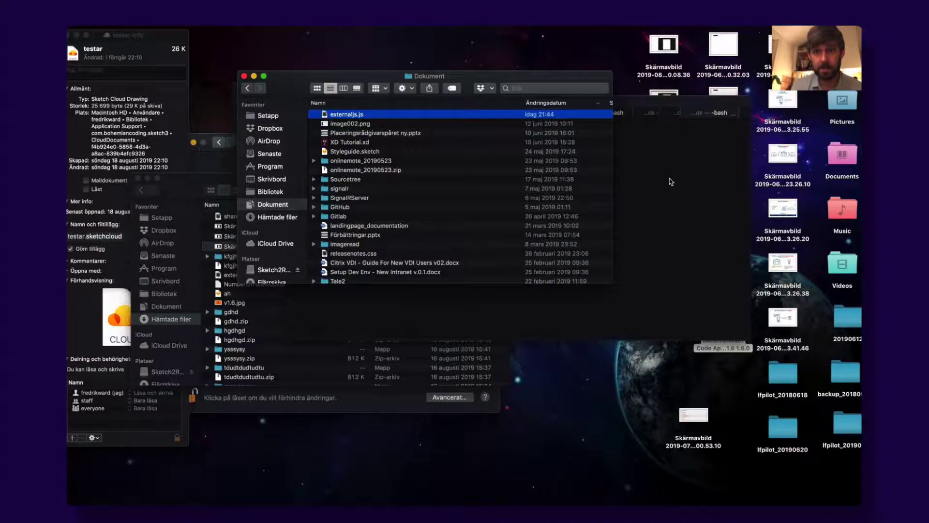
left_click(670, 181)
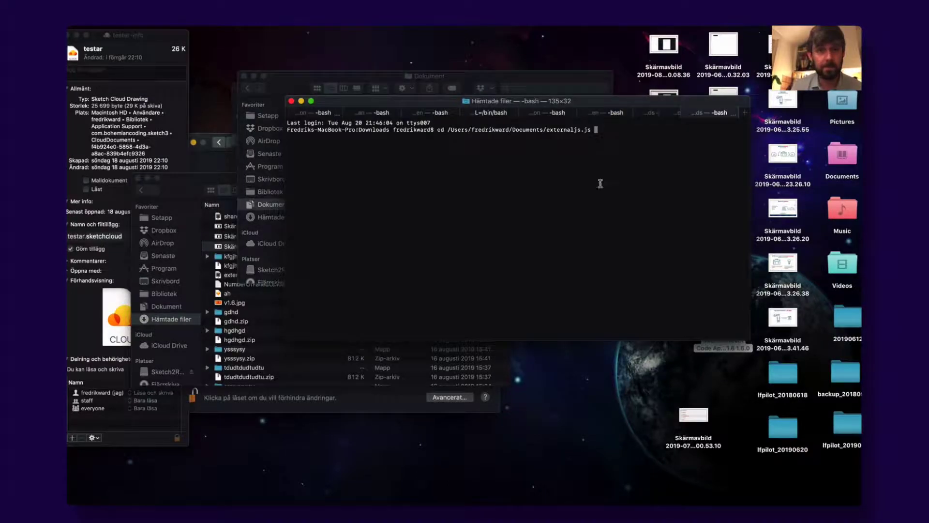
triple_click(450, 130)
left_click(479, 134)
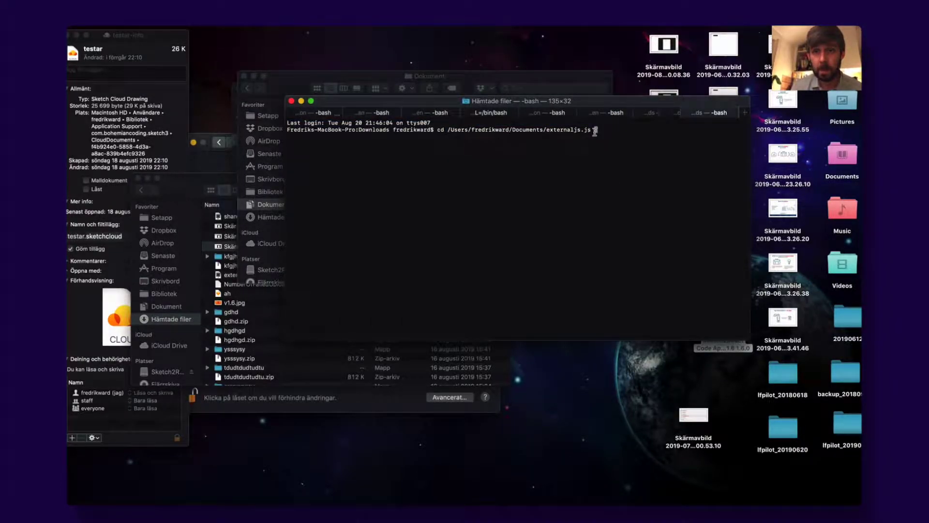
left_click_drag(595, 130, 446, 130)
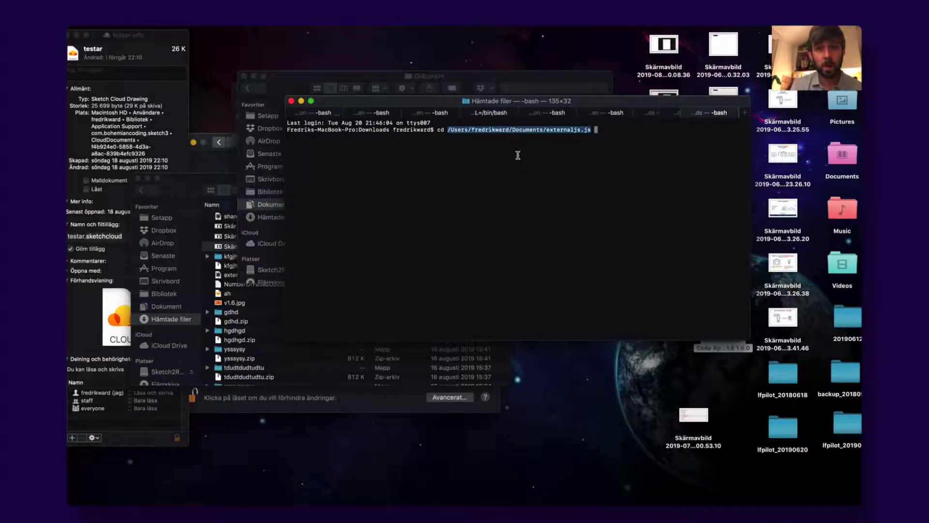
left_click(465, 498)
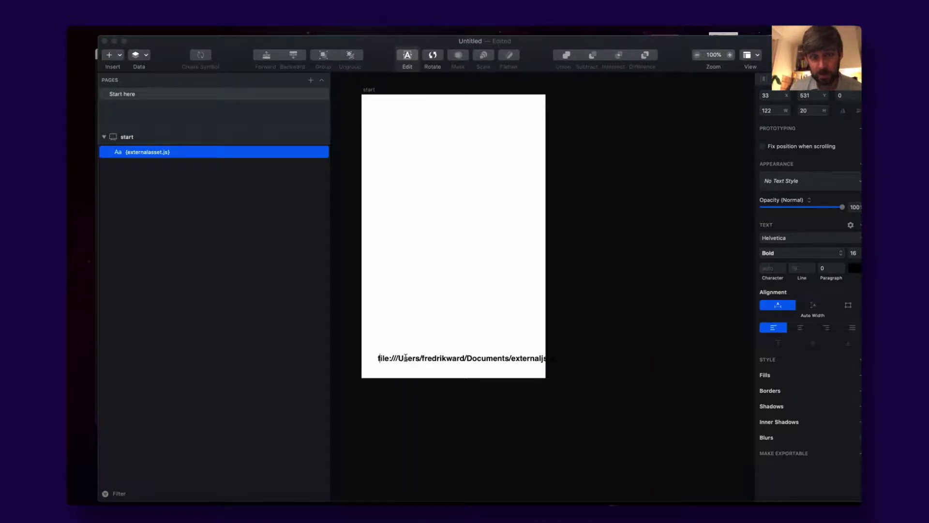
Step: Save the Sketch document as demoexdternaljs, choosing Use .sketch over the .js extension
key("Escape")
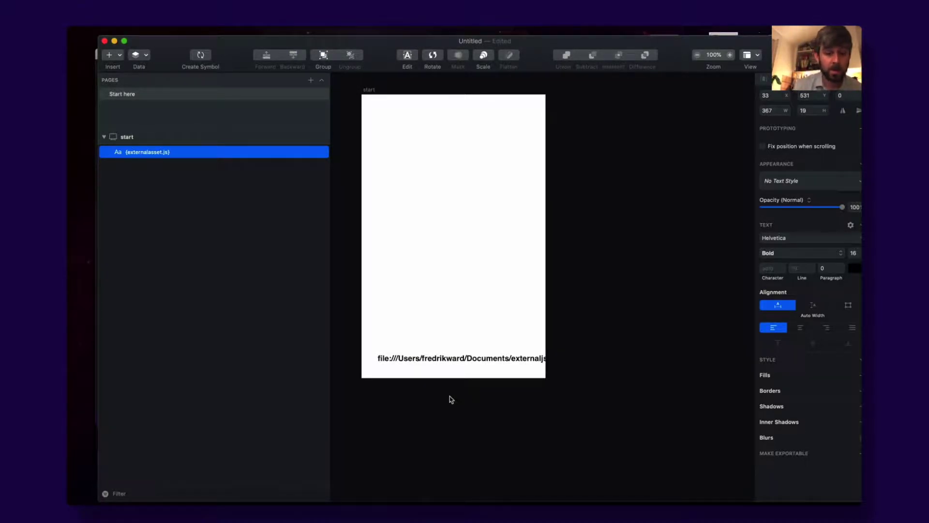
key("super+s")
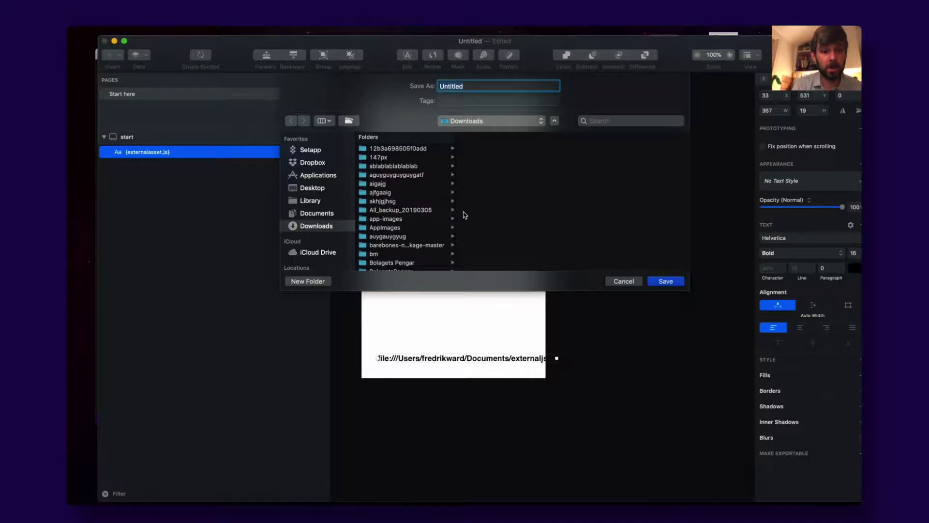
type("demo")
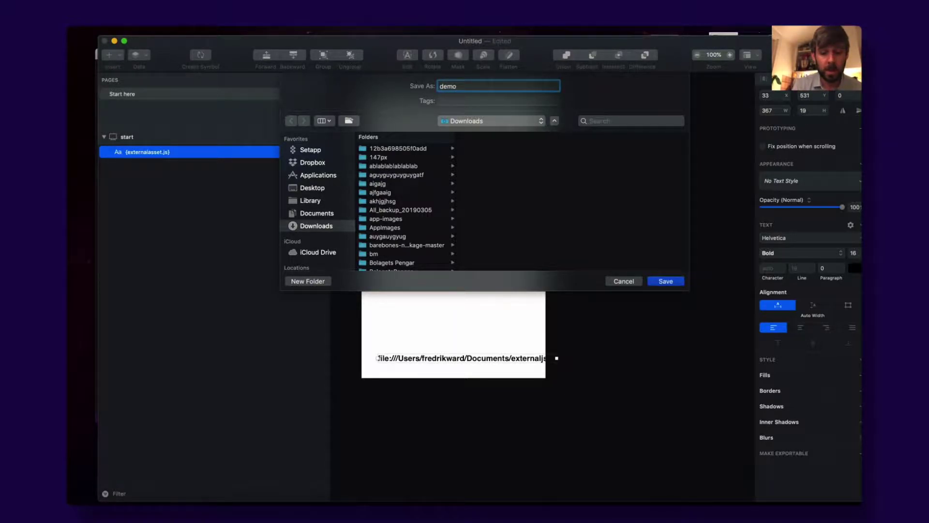
type("exdternal")
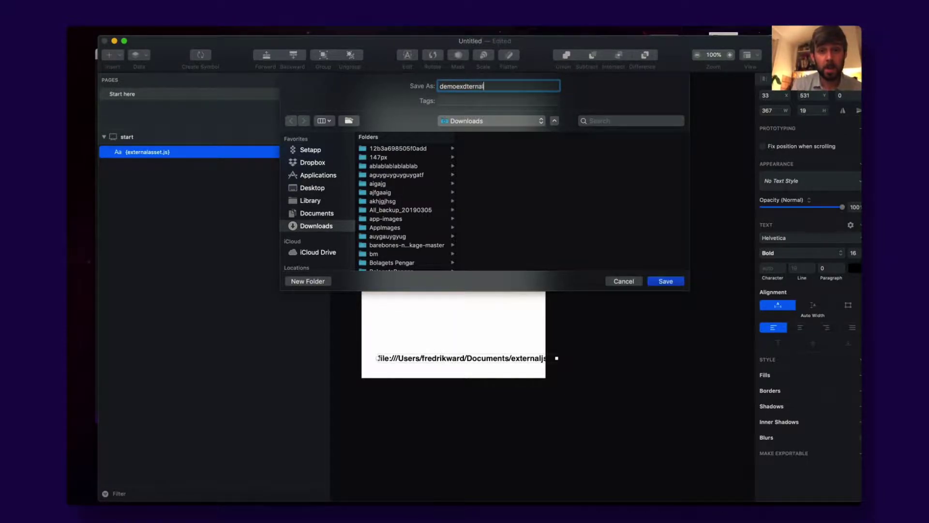
type("js.js")
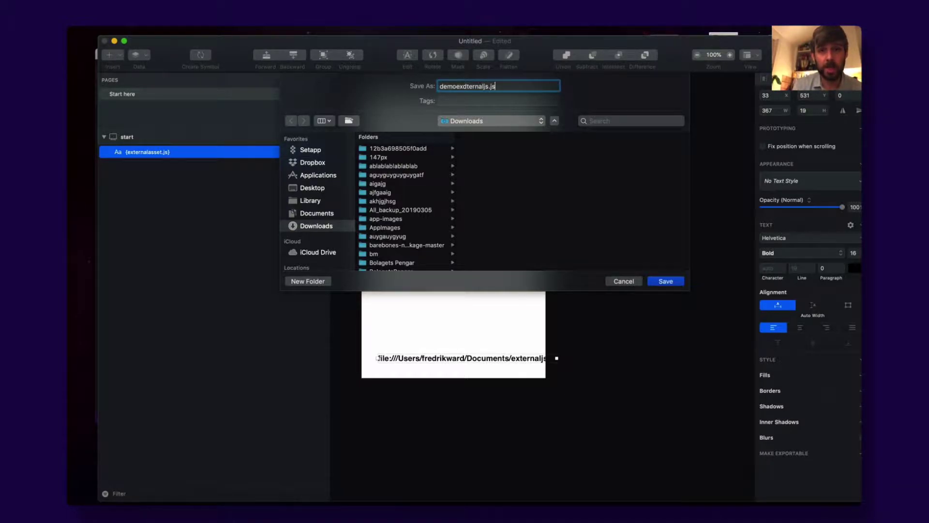
key("Return")
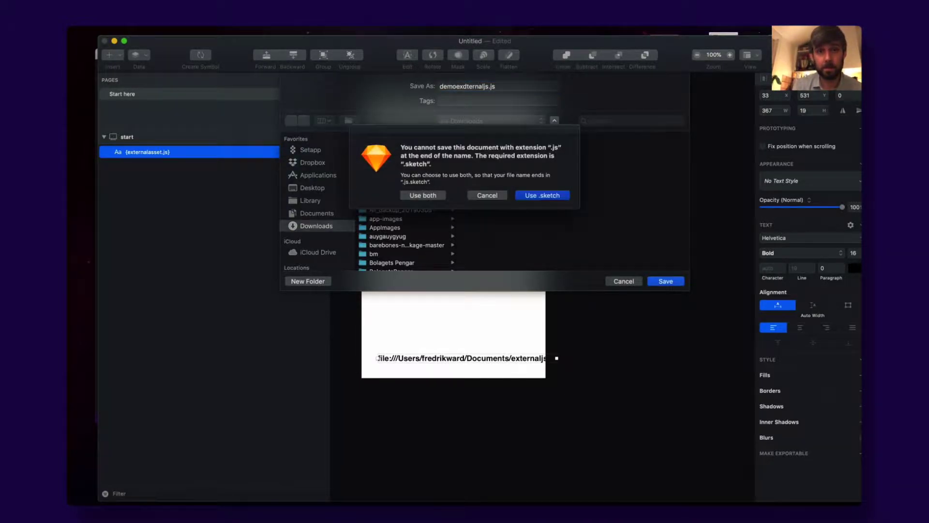
left_click(550, 199)
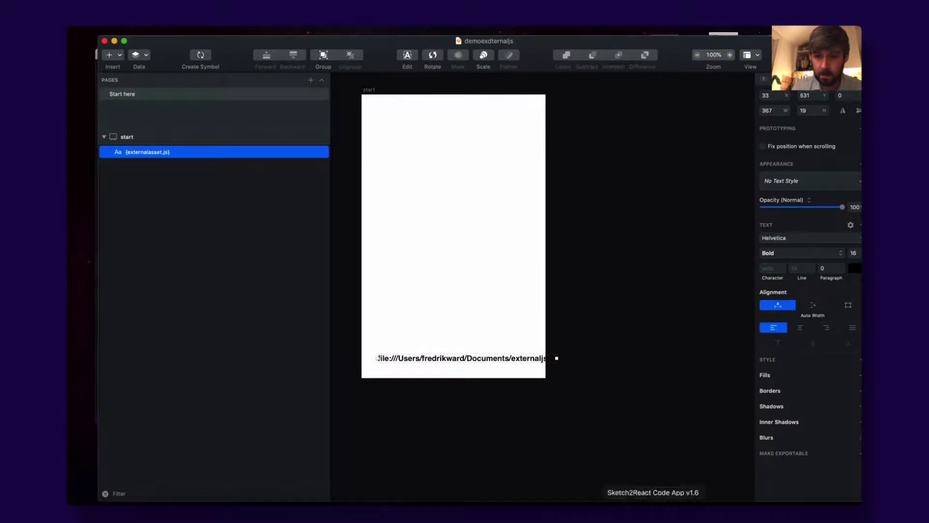
Step: Launch Sketch2React Code App and link the demoexdternaljs Sketch file
left_click(654, 508)
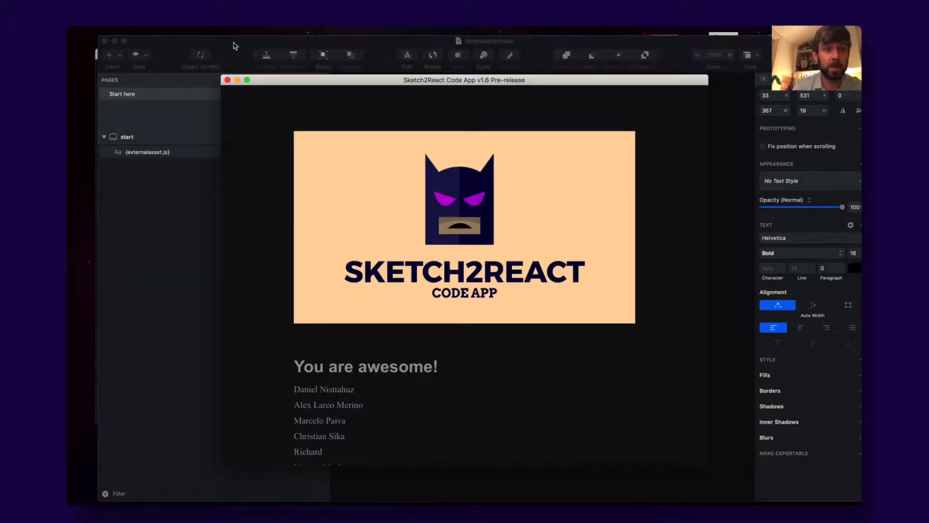
left_click(111, 29)
left_click(114, 60)
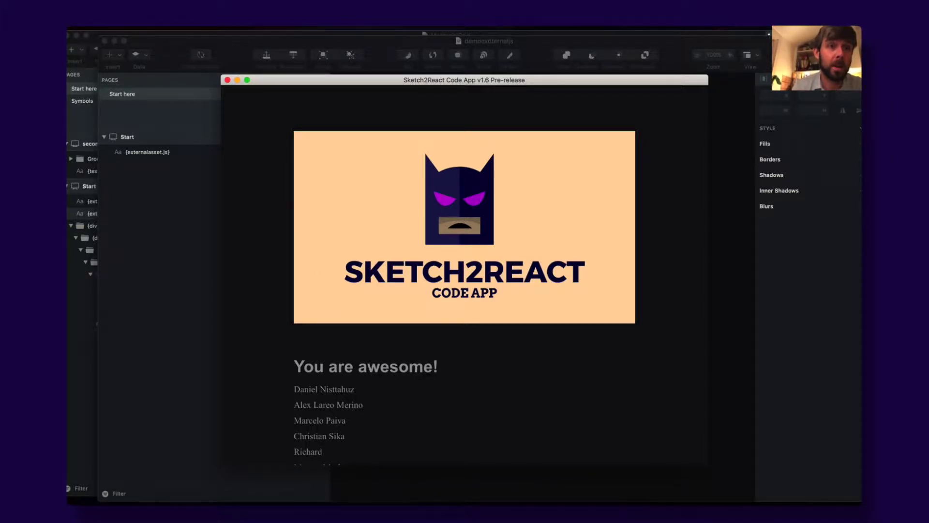
left_click(196, 28)
left_click(196, 31)
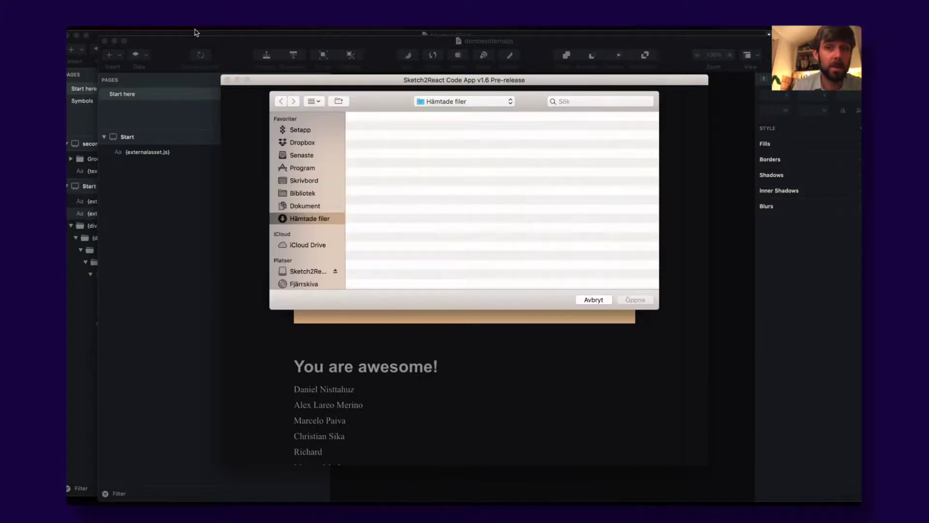
scroll(429, 234, "down", 15)
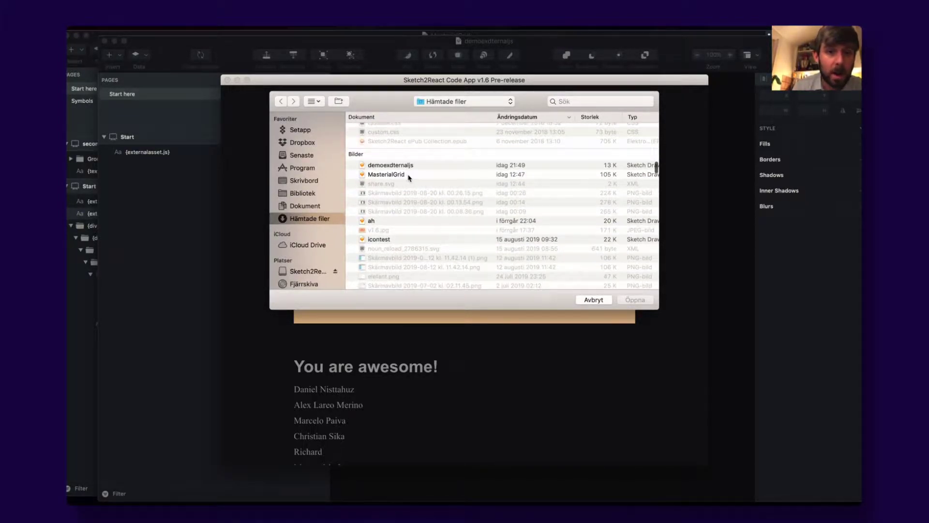
left_click(398, 167)
left_click(635, 300)
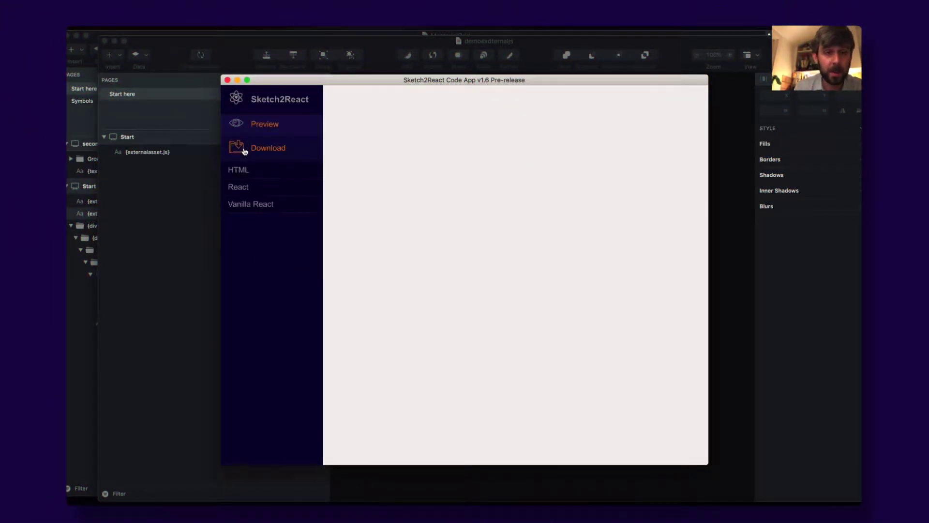
Step: Export the design as HTML, saving it as demoexternaljs.zip in Downloads
left_click(240, 172)
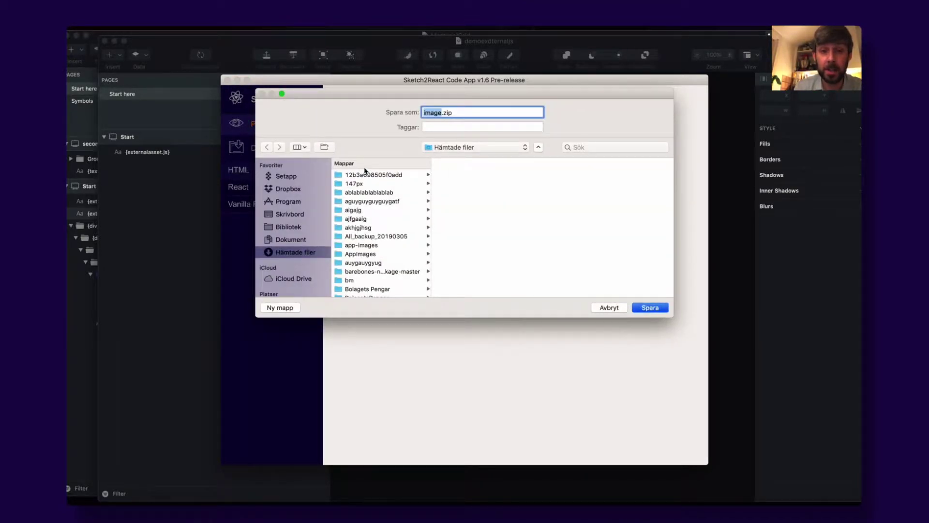
type("demo")
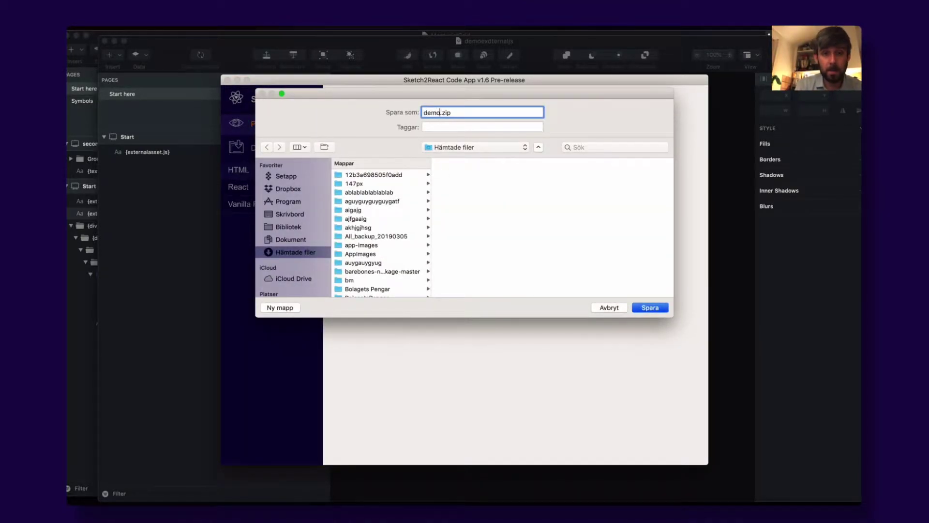
type("externaljs")
key("Return")
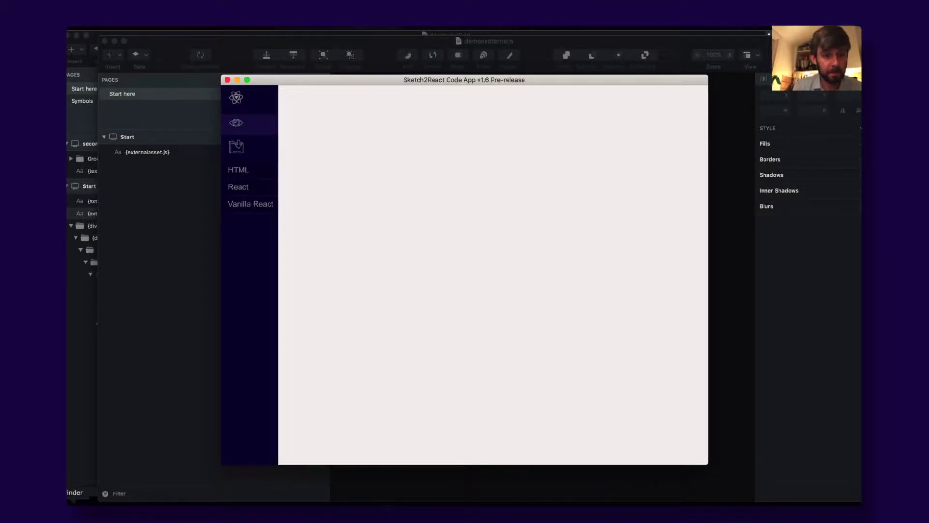
key("ctrl+Left")
left_click(72, 501)
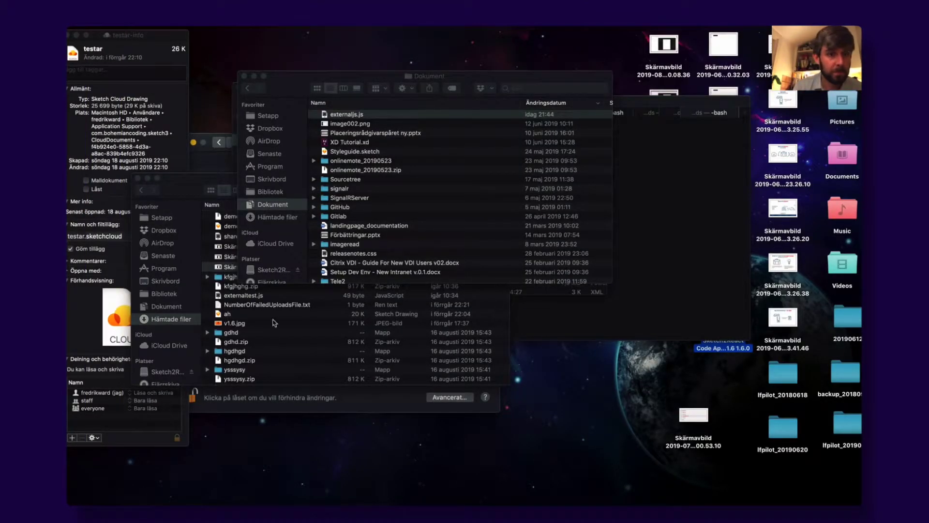
Step: Unzip demoexternaljs.zip in Downloads and reveal externaljs.js inside its js folder
left_click(277, 217)
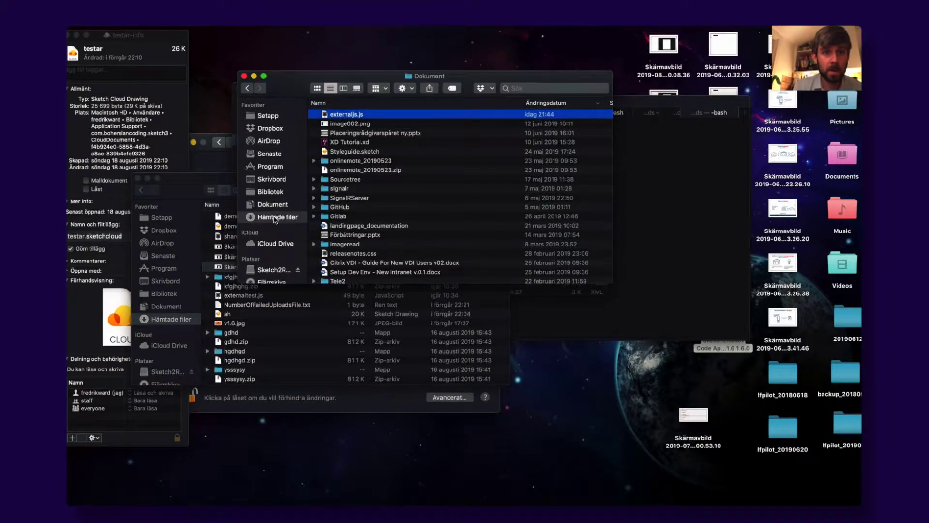
left_click(360, 115)
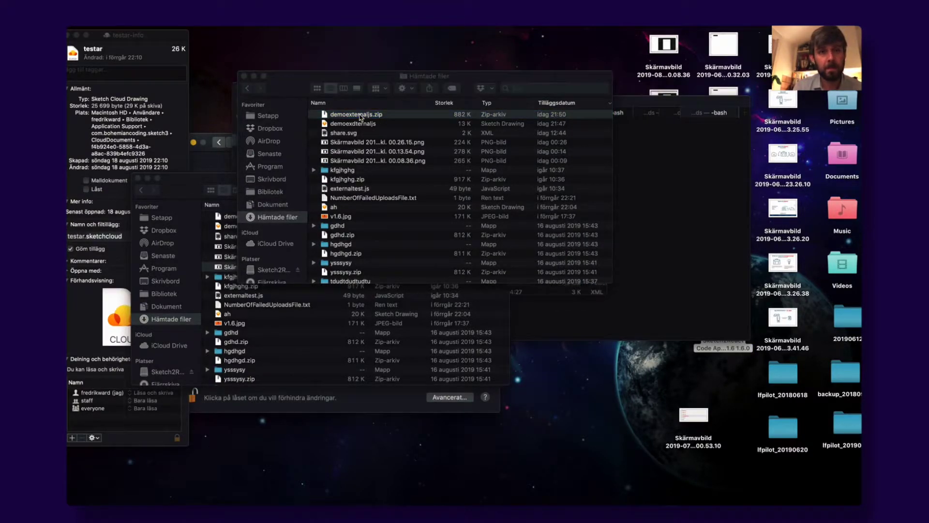
double_click(360, 115)
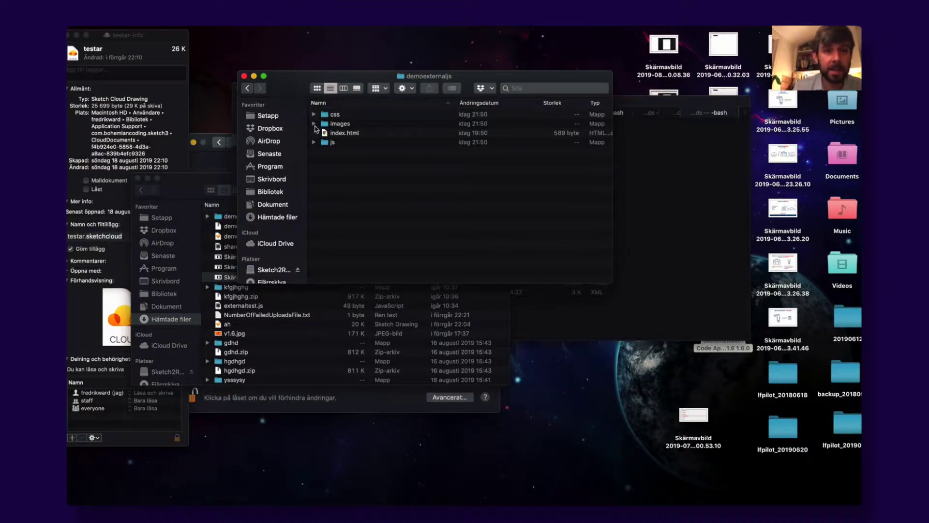
left_click(314, 142)
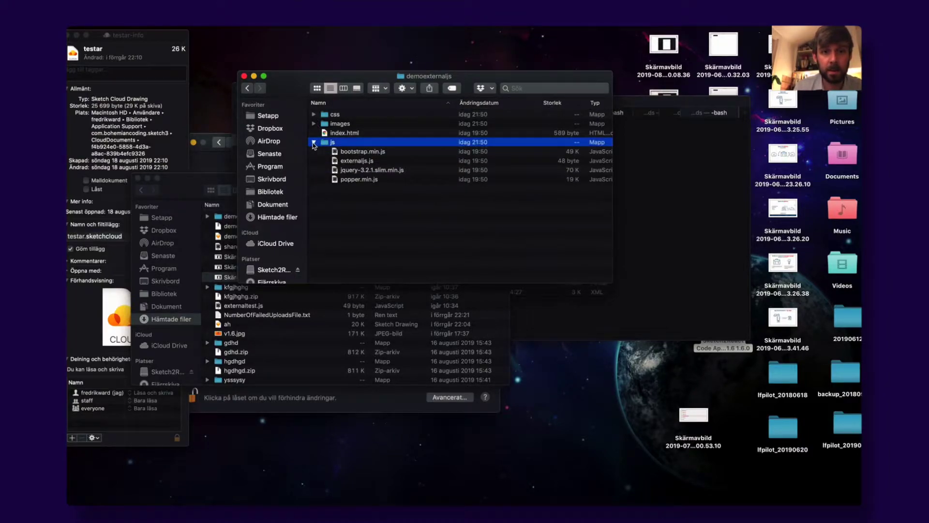
left_click(366, 162)
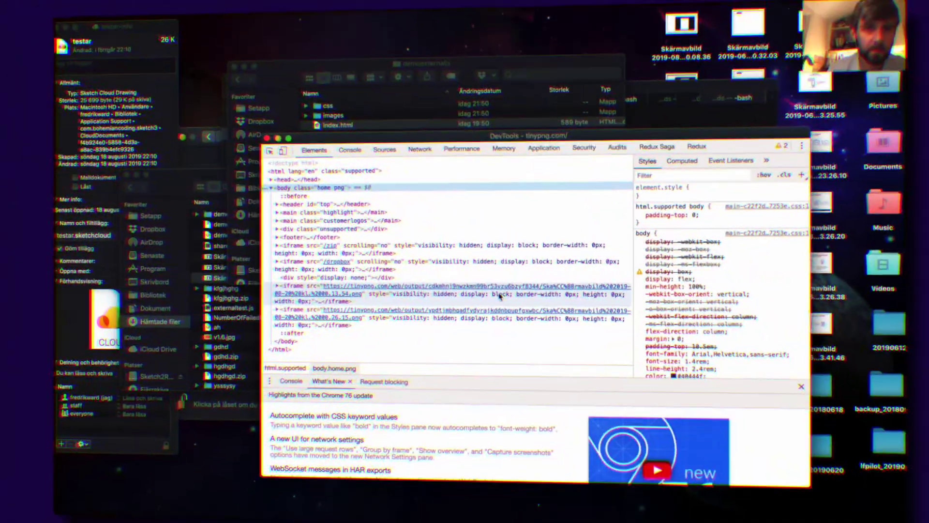
Step: Open the exported index.html in Chrome so its 'Look behind you!!' alert fires
left_click(360, 77)
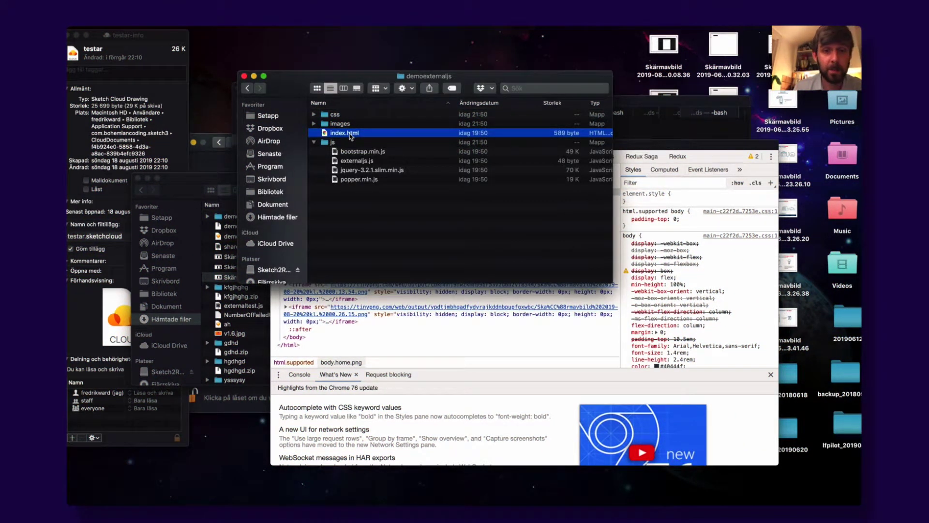
double_click(350, 134)
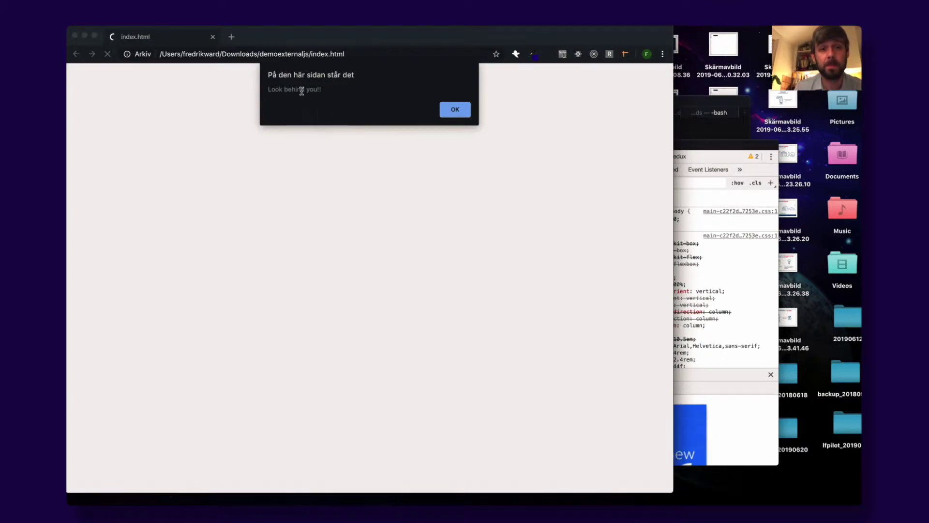